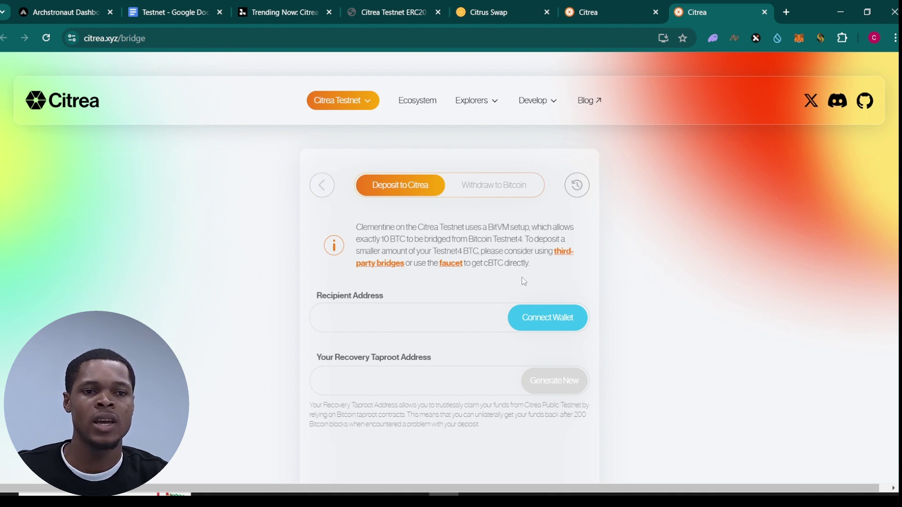
- Connect the MetaMask wallet as the bridge recipient, then generate a new recovery Taproot address and download its recovery file
left_click(558, 328)
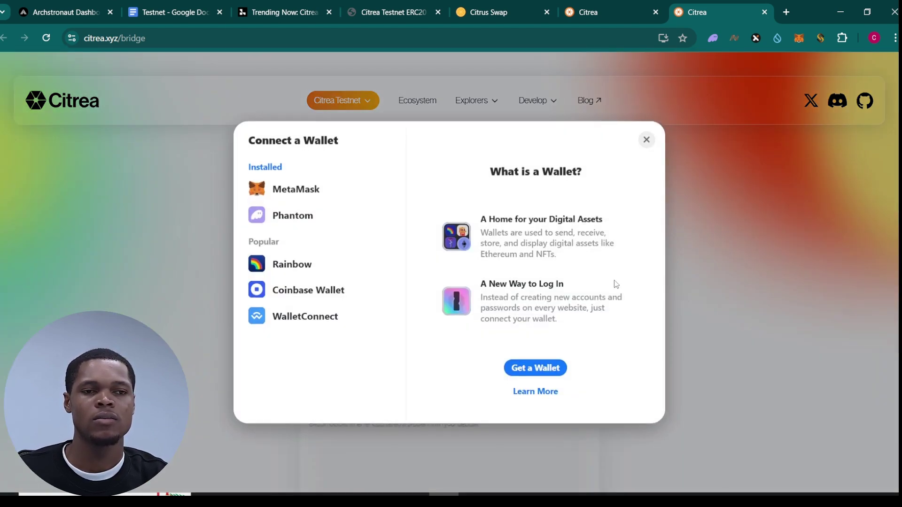
left_click(259, 188)
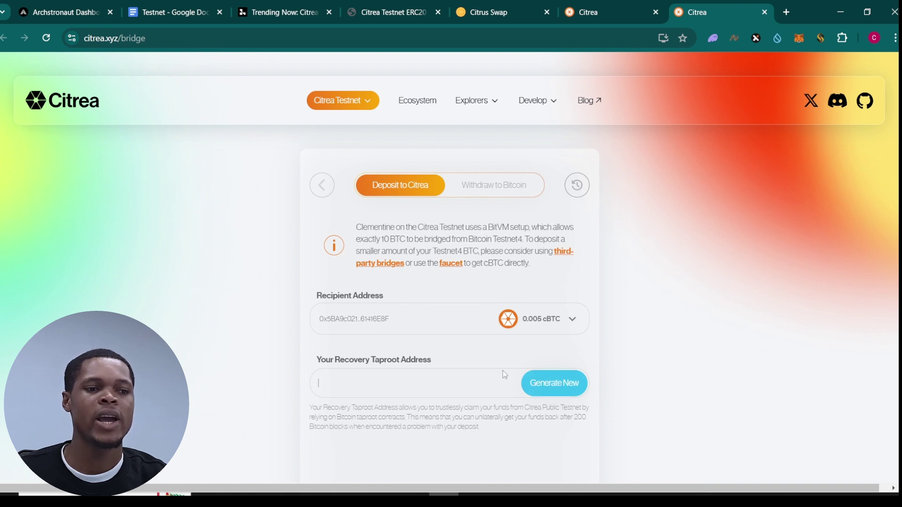
left_click(573, 391)
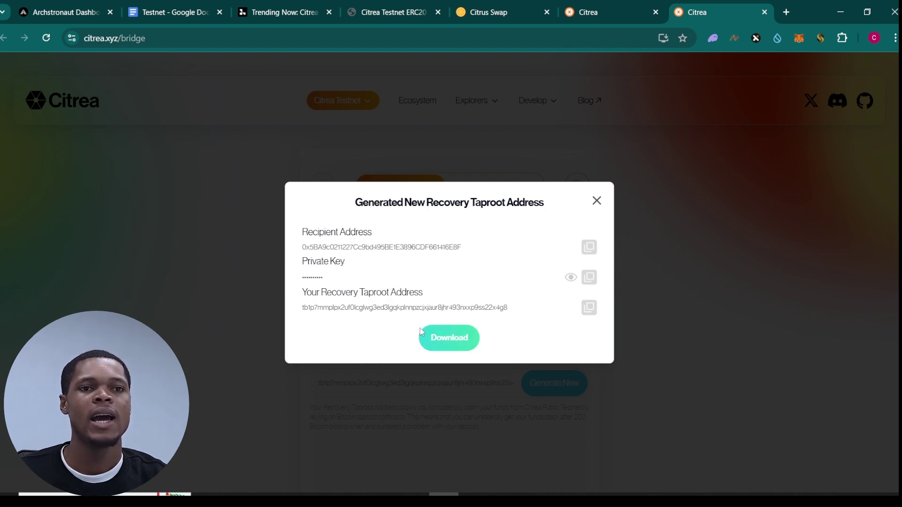
left_click(448, 339)
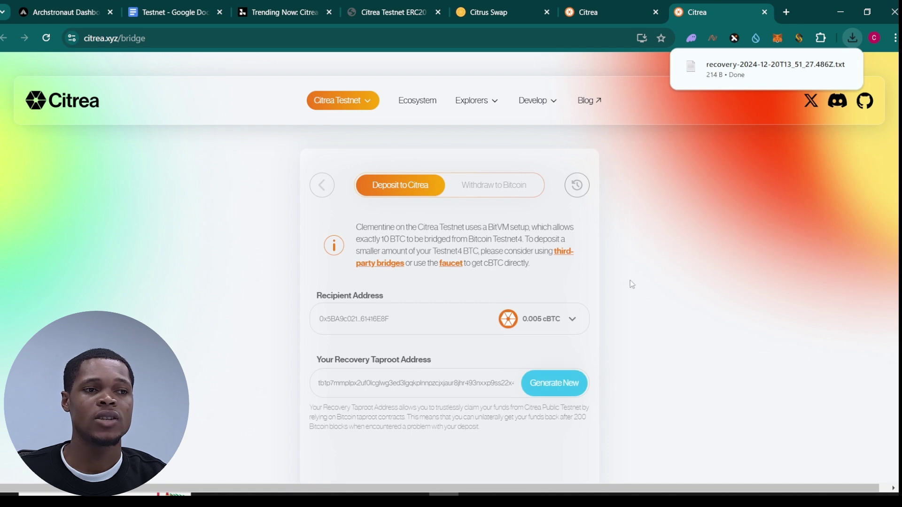
- Switch to the Citrea faucet page, reload it and accept the cookie preferences
left_click(591, 7)
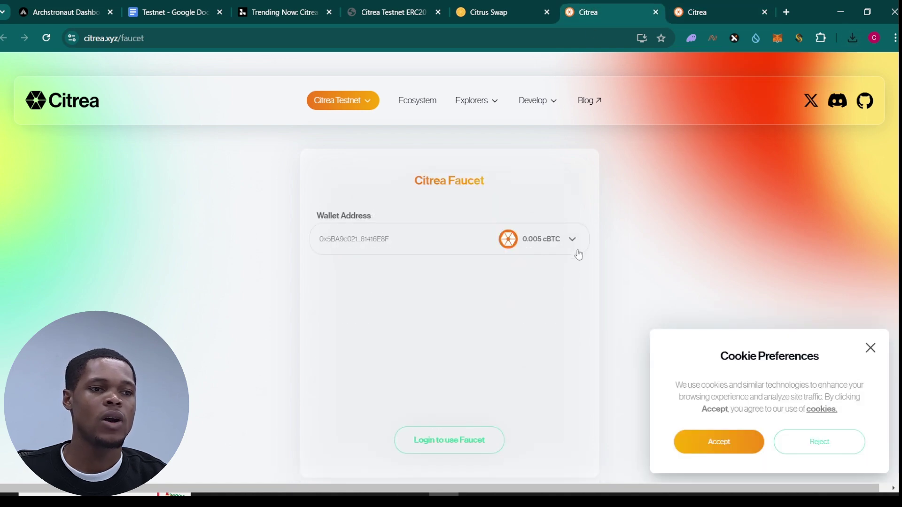
left_click(868, 350)
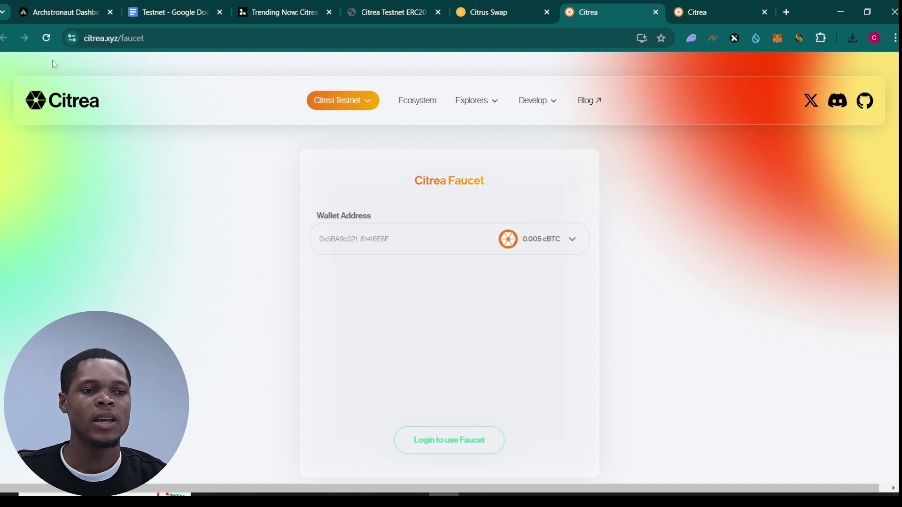
left_click(47, 45)
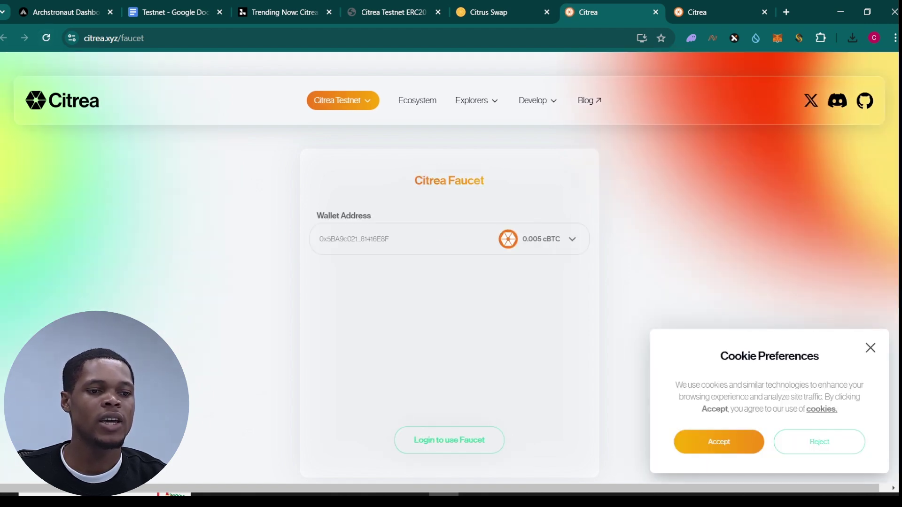
left_click(727, 444)
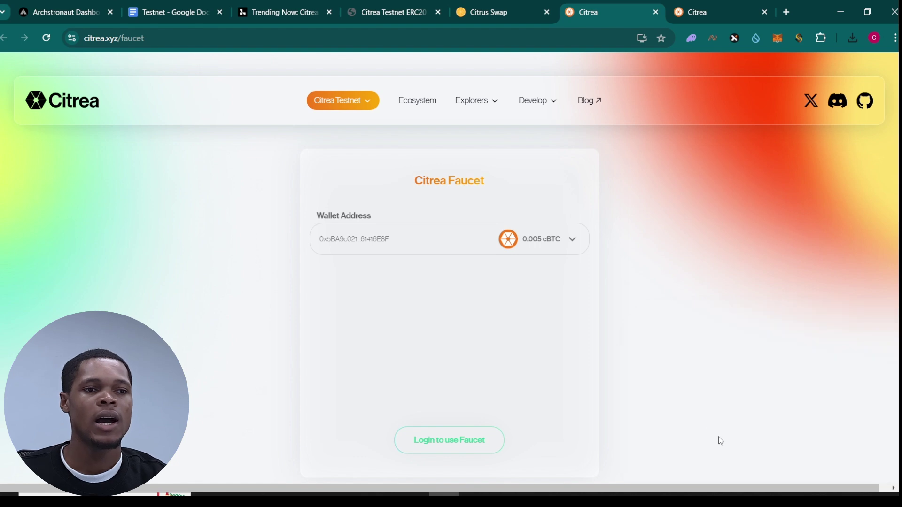
- Log in to the faucet with the Twitter account and authorize Citrea Auth to access it
left_click(453, 441)
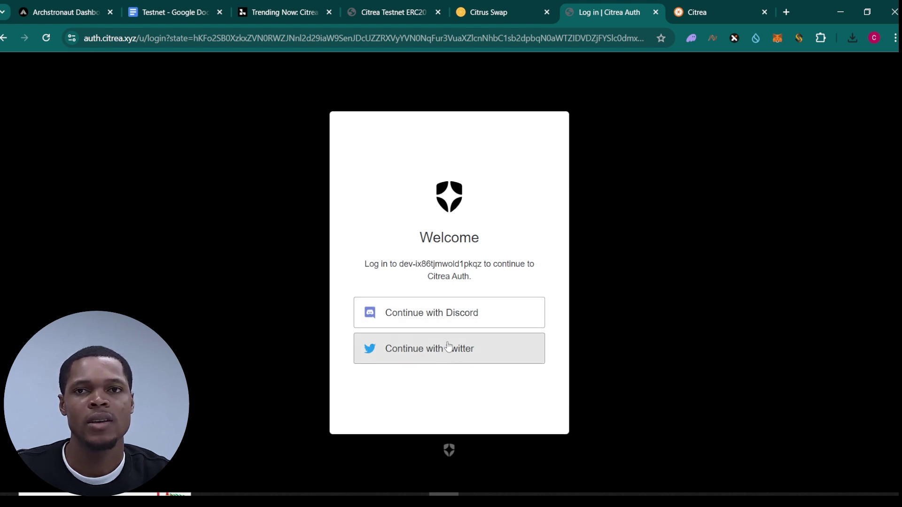
left_click(413, 356)
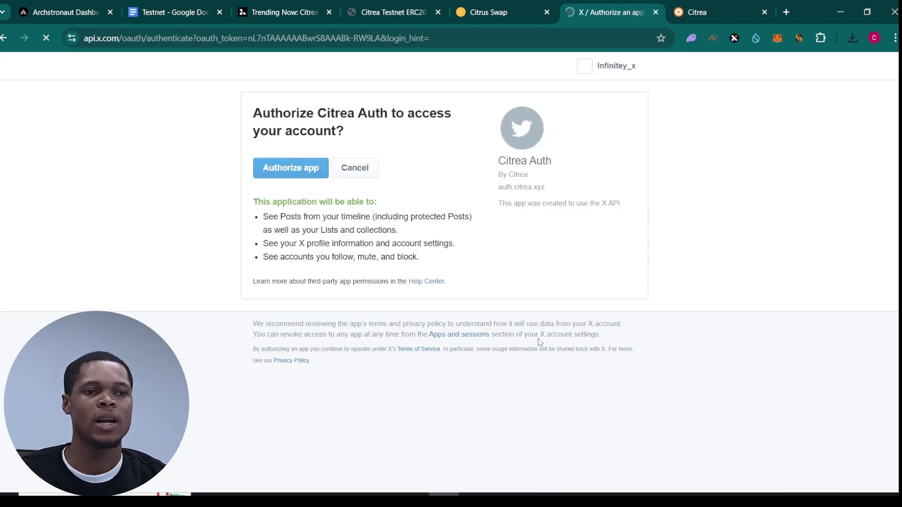
left_click(292, 172)
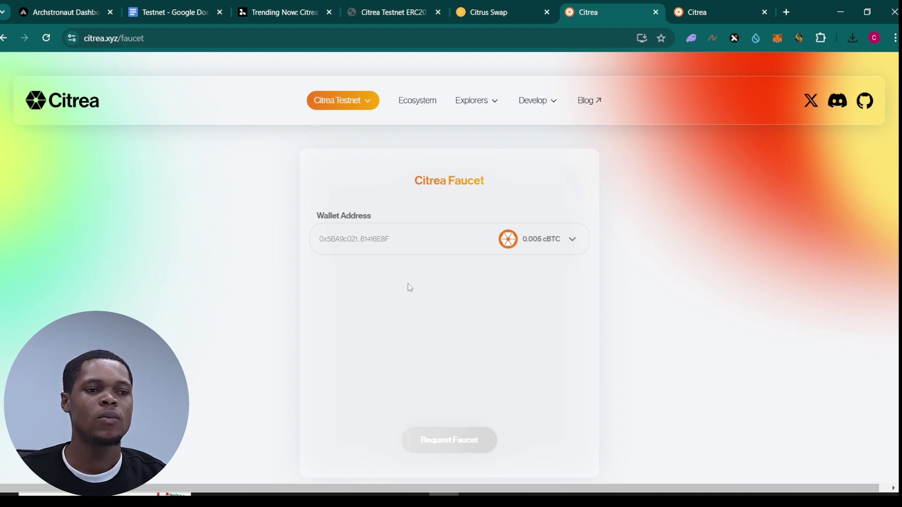
- Complete the human verification, request faucet tokens for the connected wallet and dismiss the result
left_click(418, 238)
key("Escape")
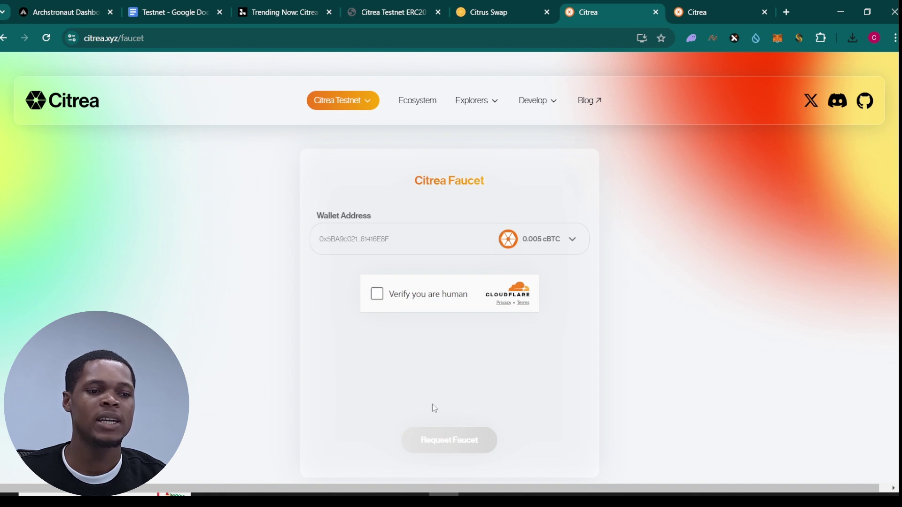
left_click(379, 300)
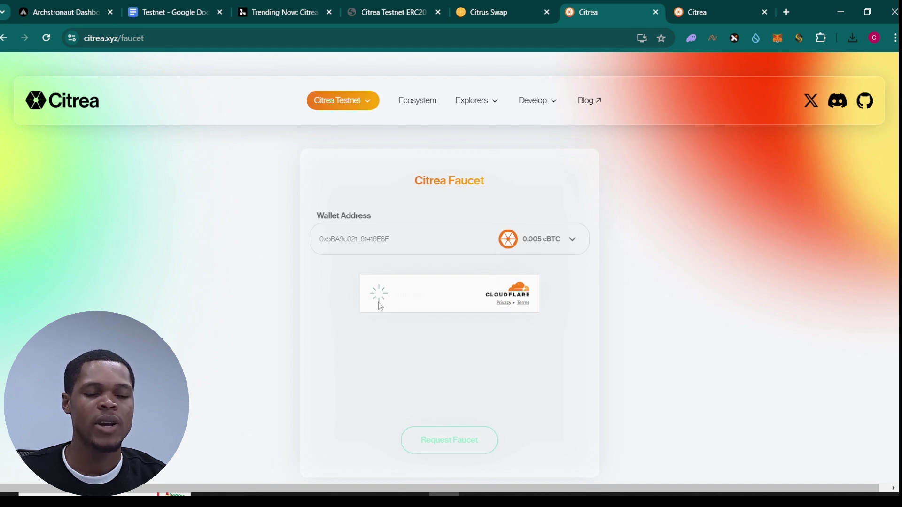
left_click(425, 449)
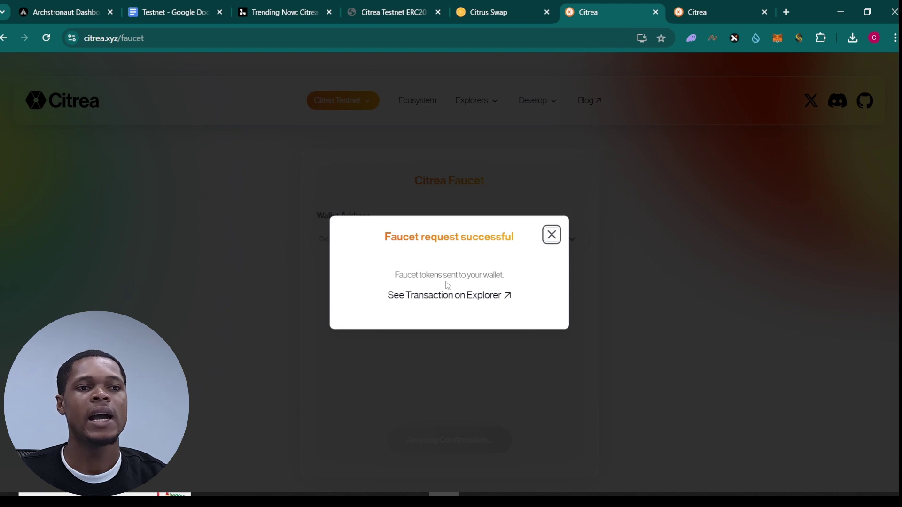
left_click(550, 237)
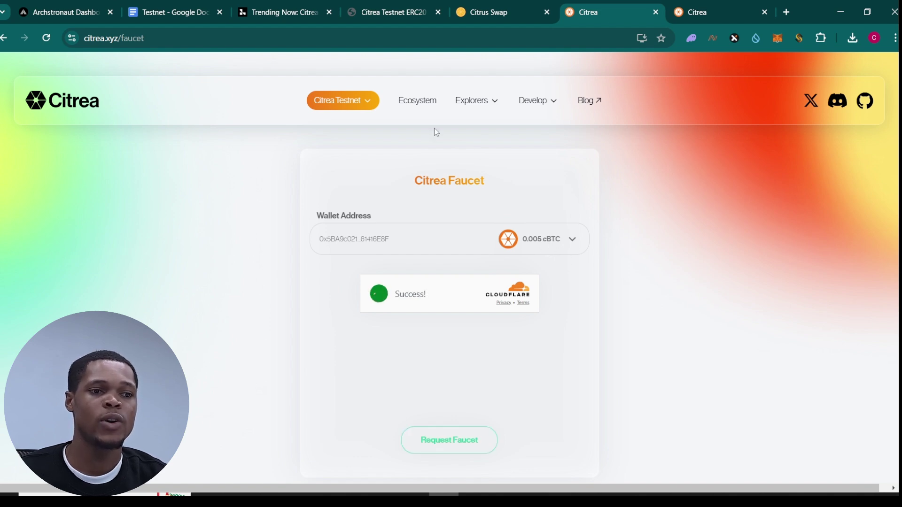
- On the Citrus Swap page, start choosing the token to receive and glance at the token lists' open specification
left_click(502, 12)
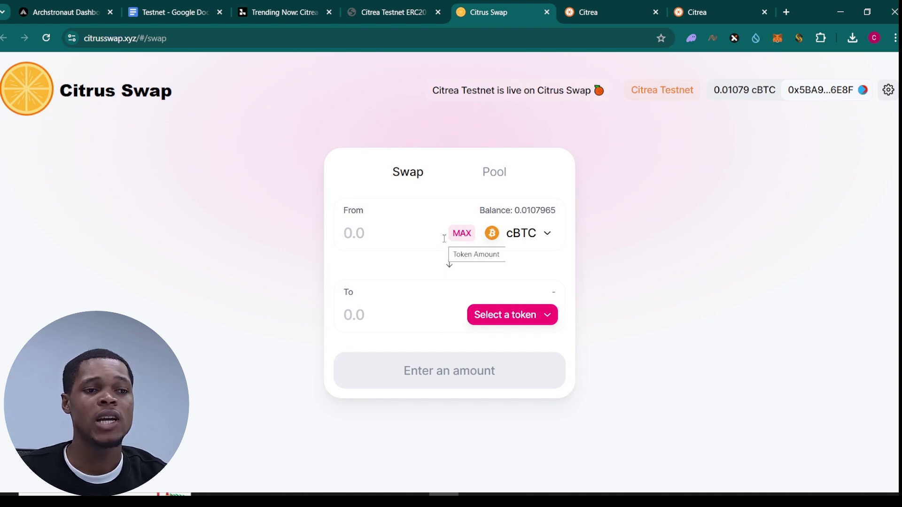
left_click(545, 322)
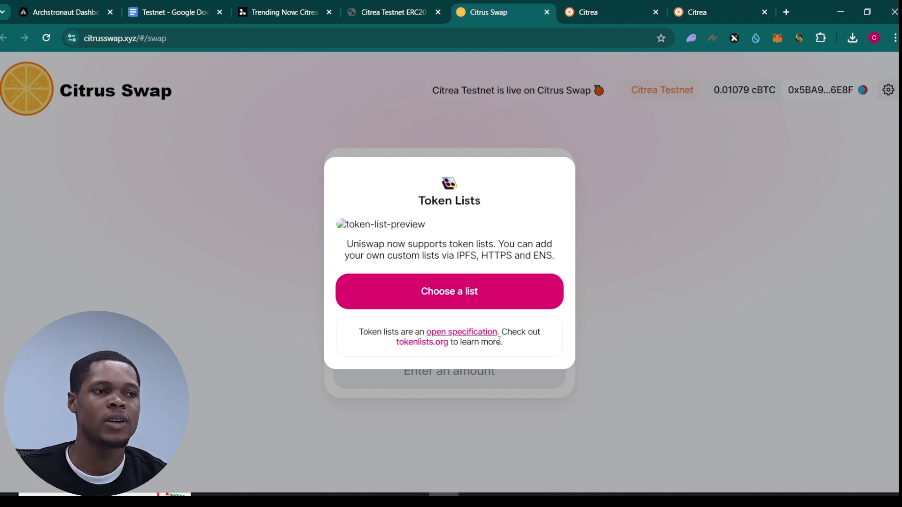
left_click(459, 334)
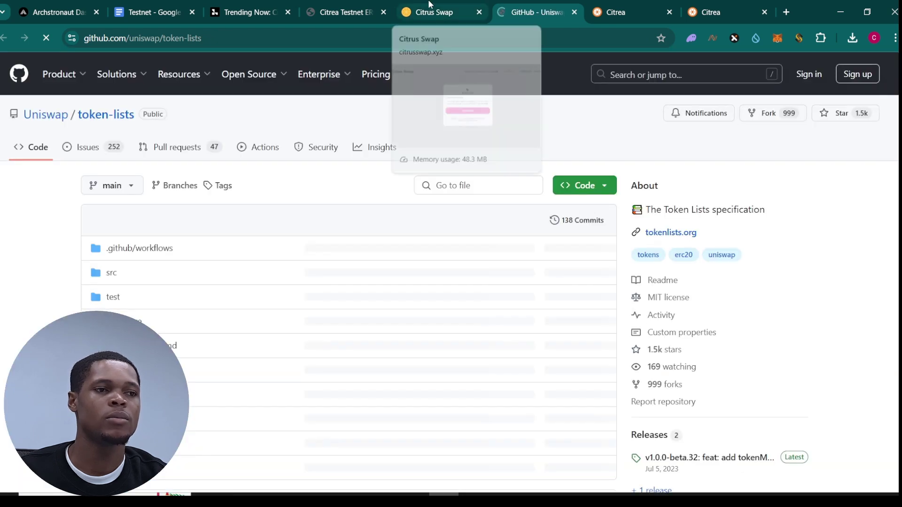
left_click(430, 12)
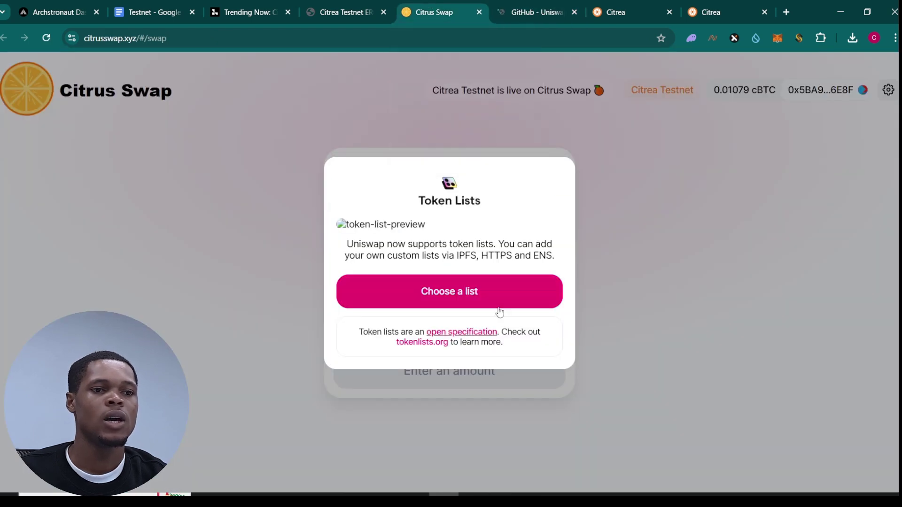
- Browse the available token lists on tokenlists.org and open the CoinGecko list
left_click(422, 341)
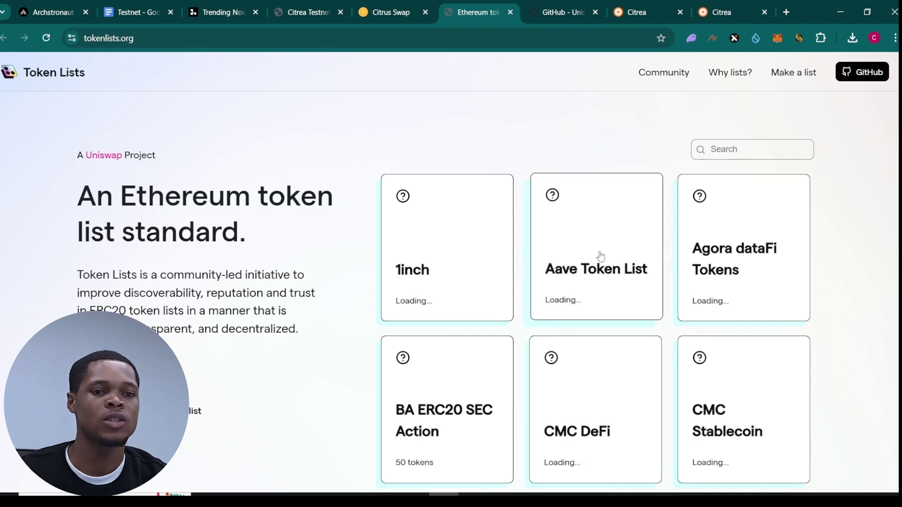
scroll(489, 225, "down", 1)
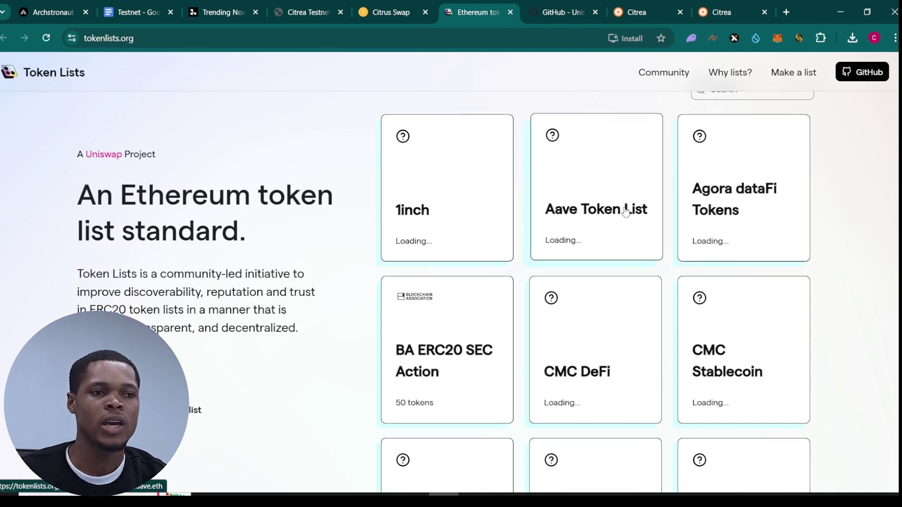
scroll(794, 285, "down", 7)
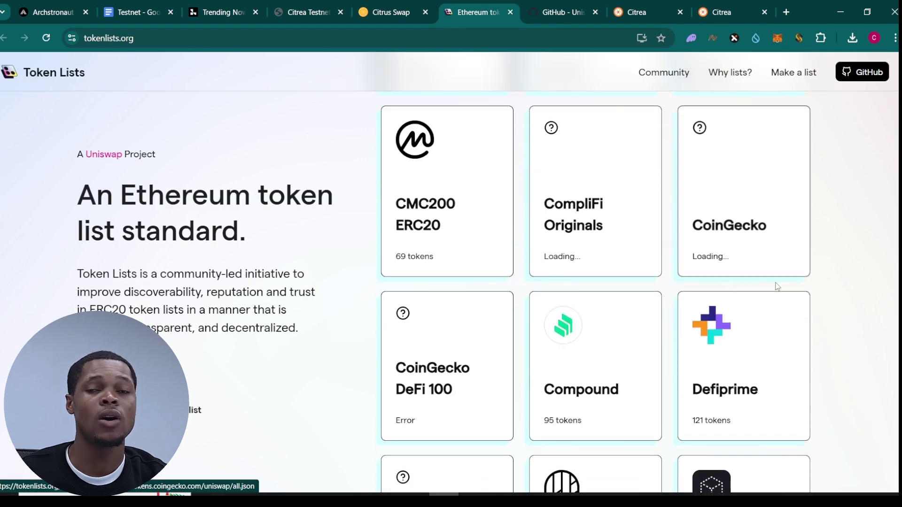
left_click(700, 216)
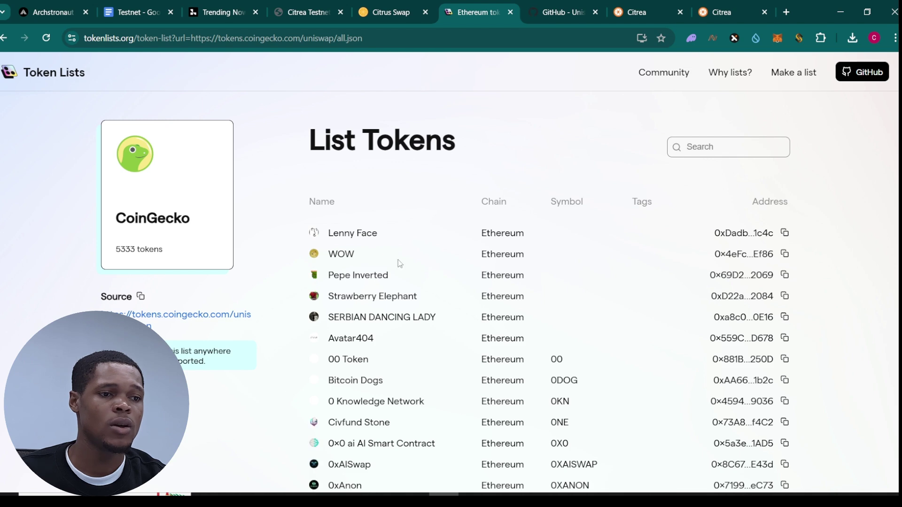
- Open the 1inch token's contract on Etherscan from the CoinGecko list and copy its contract address
scroll(400, 264, "down", 5)
scroll(434, 253, "down", 5)
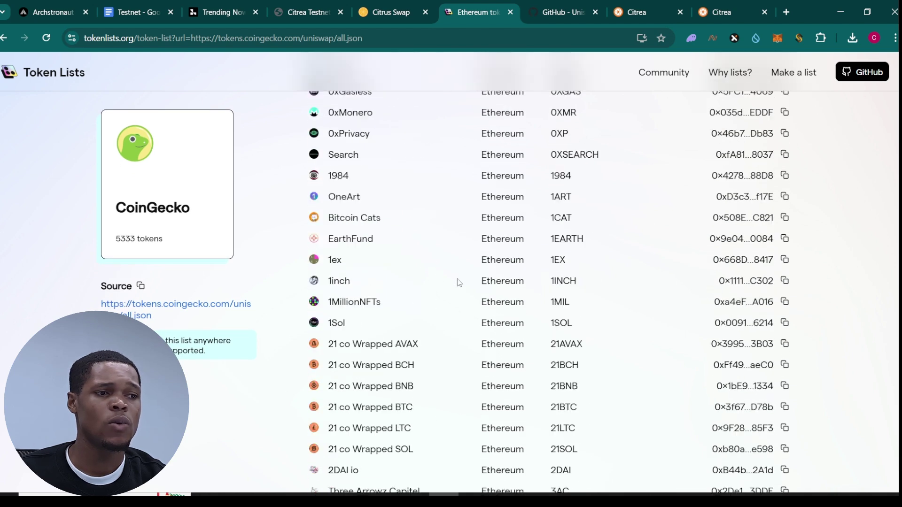
scroll(436, 267, "down", 1)
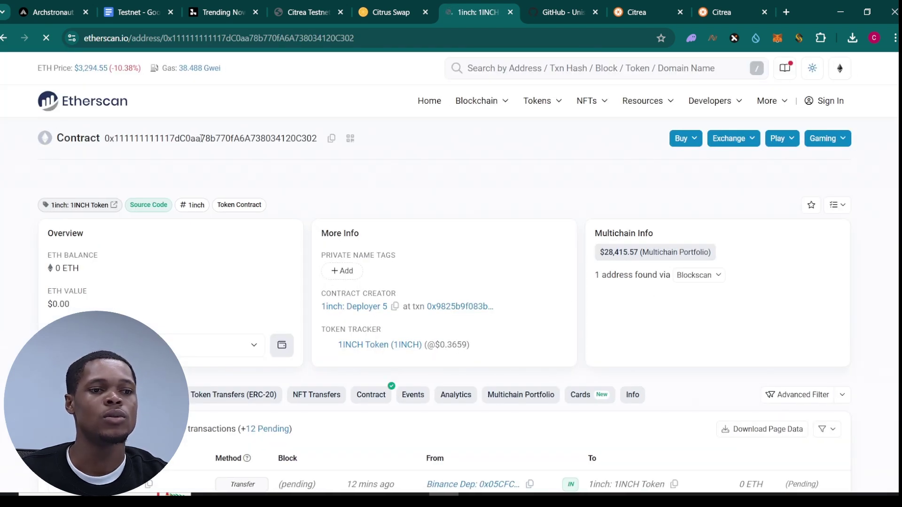
left_click(332, 139)
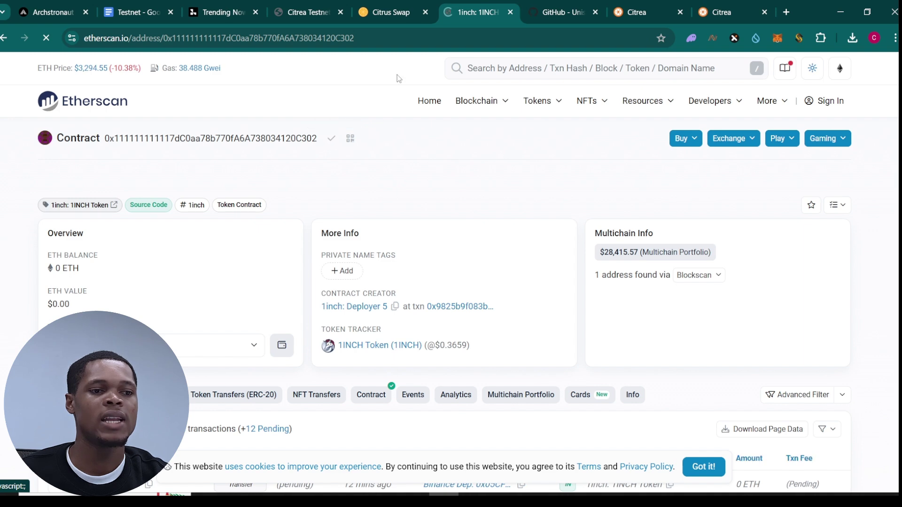
- Back on Citrus Swap, try to add the copied 1inch address as a token list, then select the Citrus Swap list
left_click(390, 12)
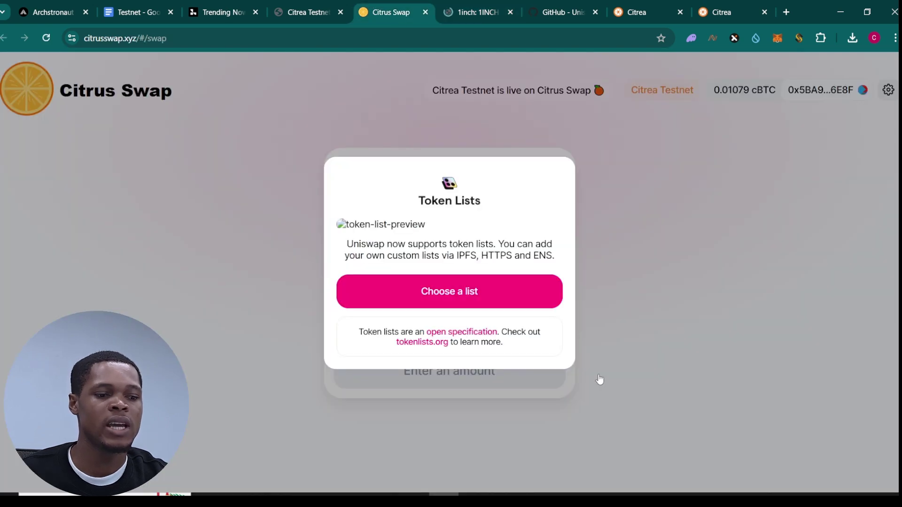
left_click(467, 297)
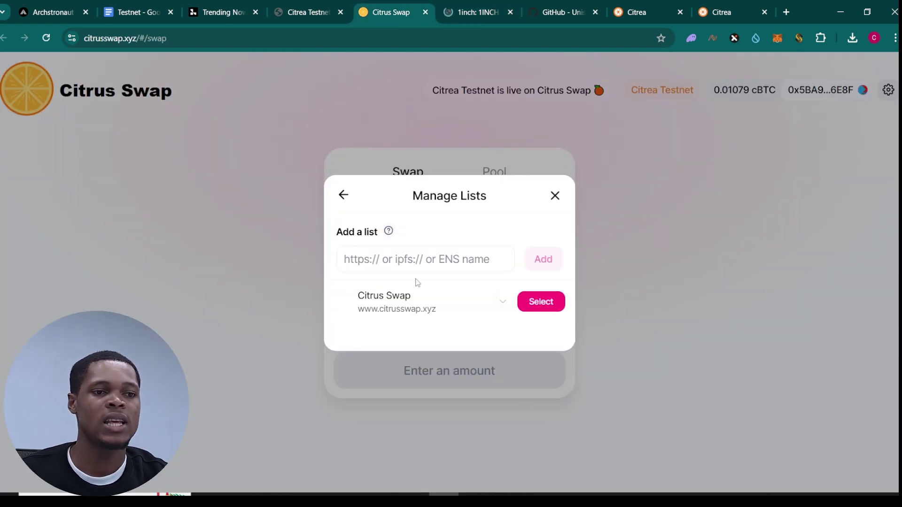
left_click(380, 266)
key("ctrl+v")
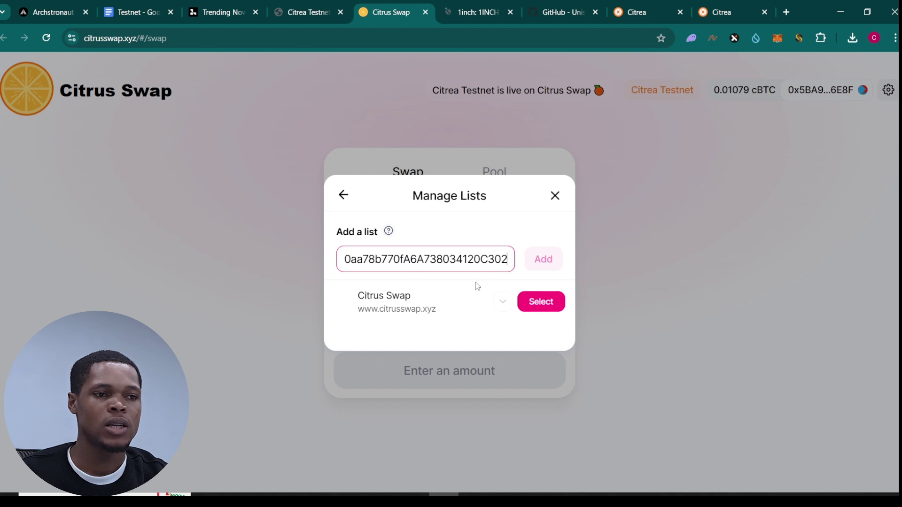
left_click(540, 262)
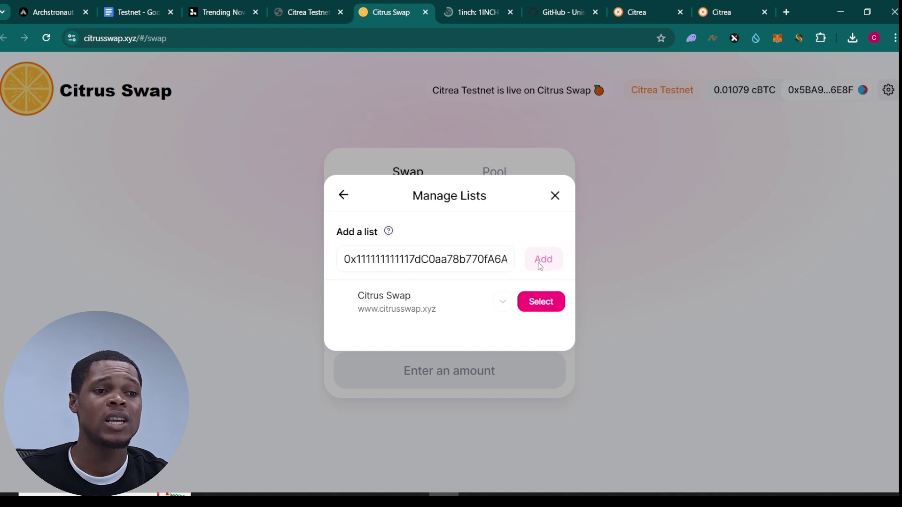
left_click(541, 306)
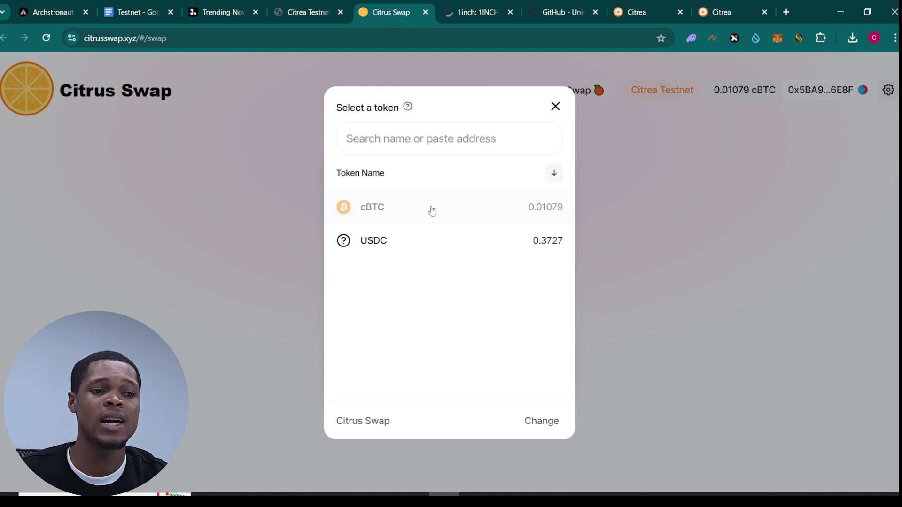
- Reopen the receiving token selection, try searching for the copied 1inch contract address, and clear the search
left_click(556, 108)
left_click(542, 321)
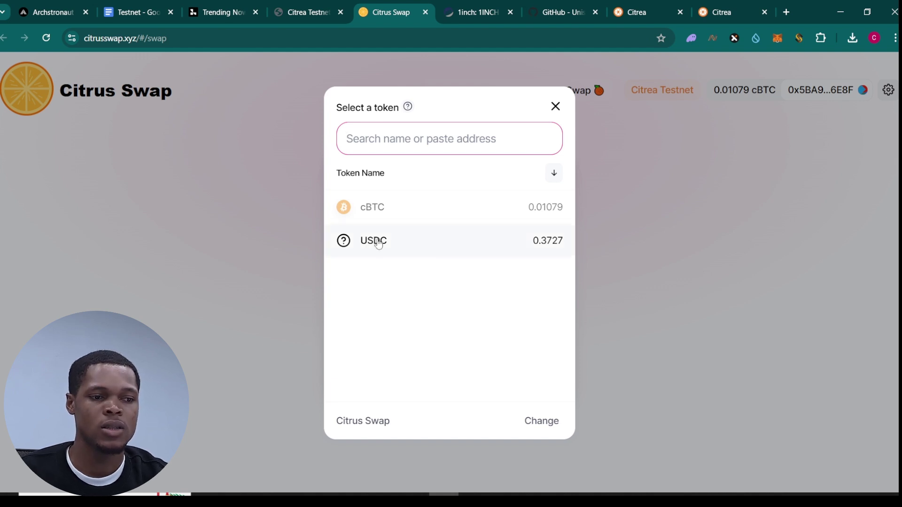
key("ctrl+v")
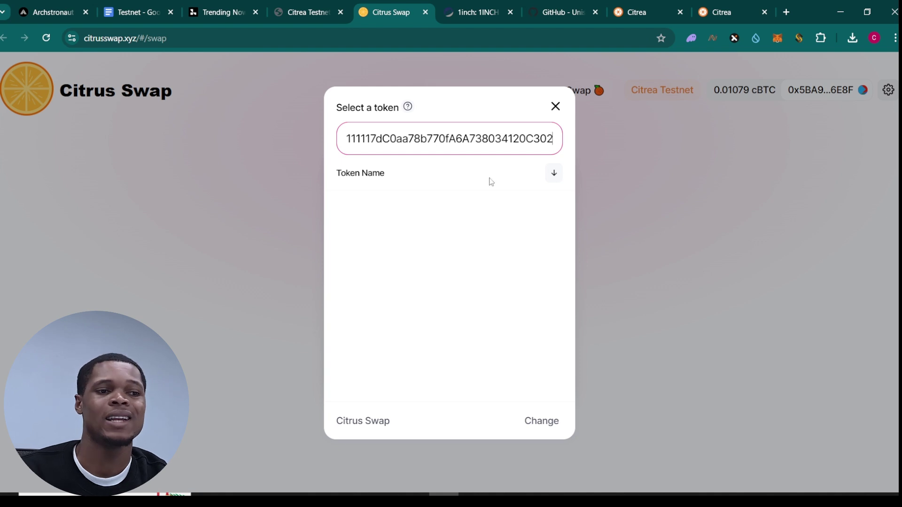
double_click(549, 139)
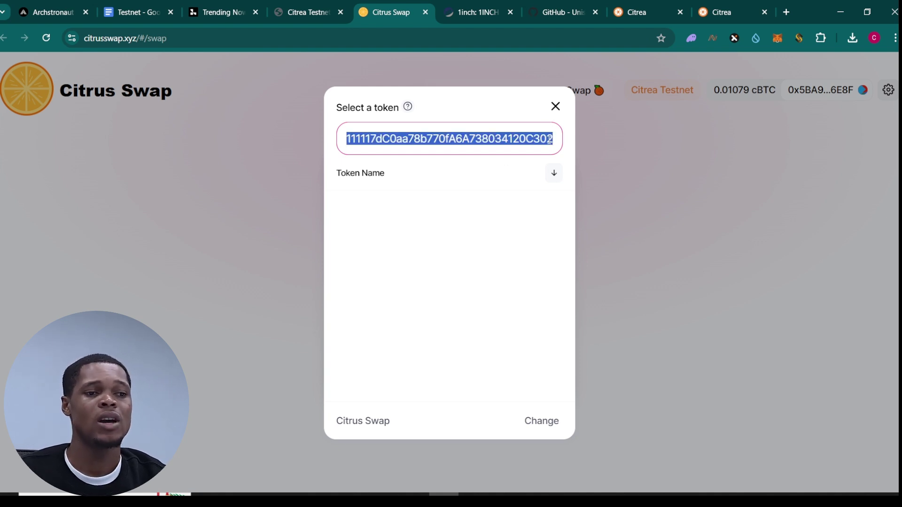
key("BackSpace")
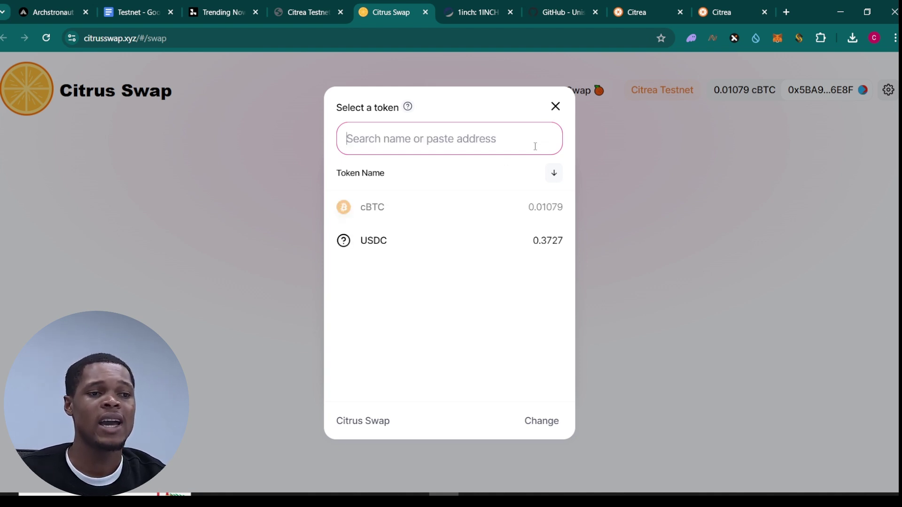
- Choose USDC as the receiving token and set the amount to swap to 0.0002 cBTC
left_click(433, 249)
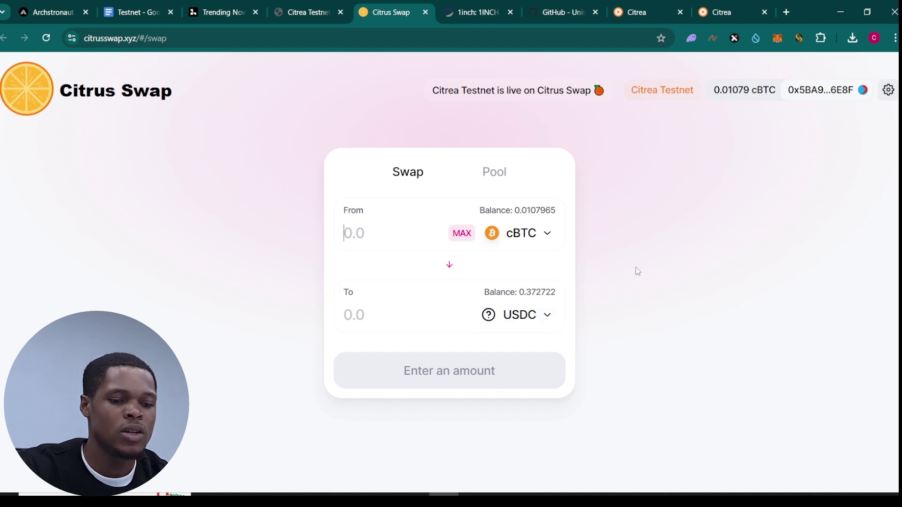
left_click(368, 235)
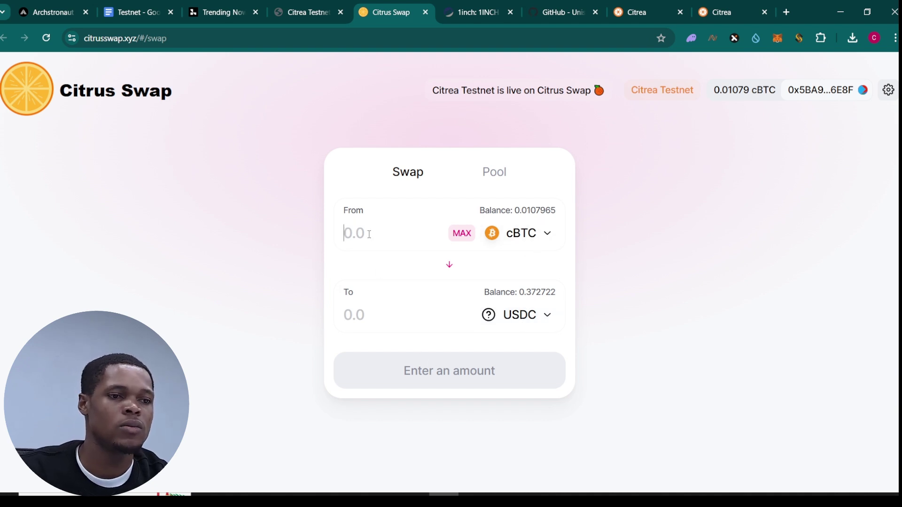
type("0.0")
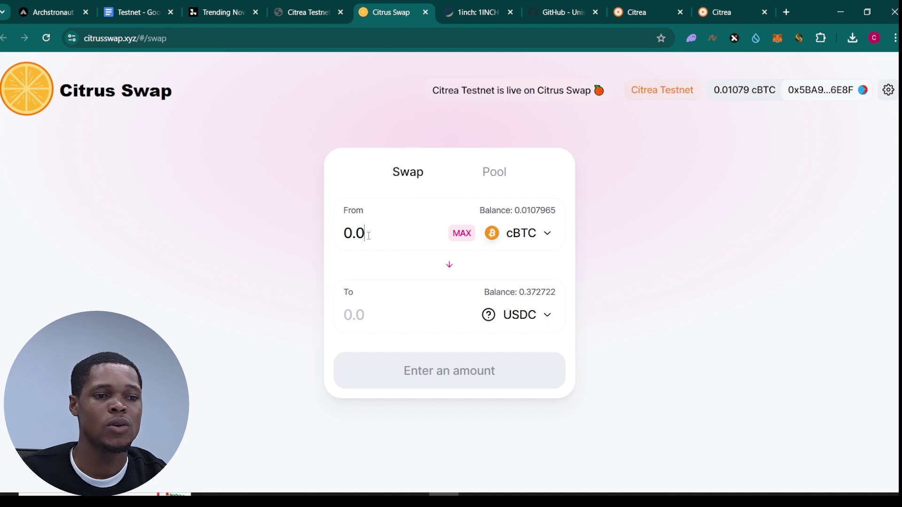
type("002")
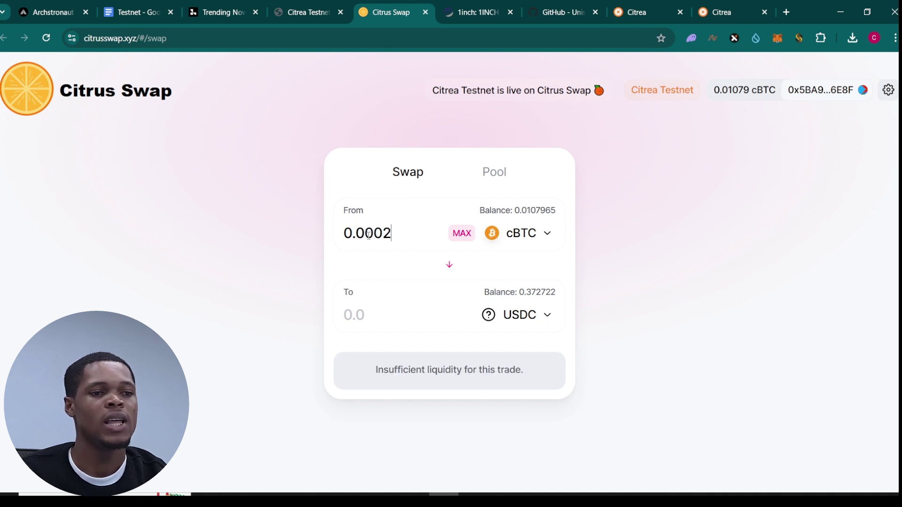
double_click(395, 235)
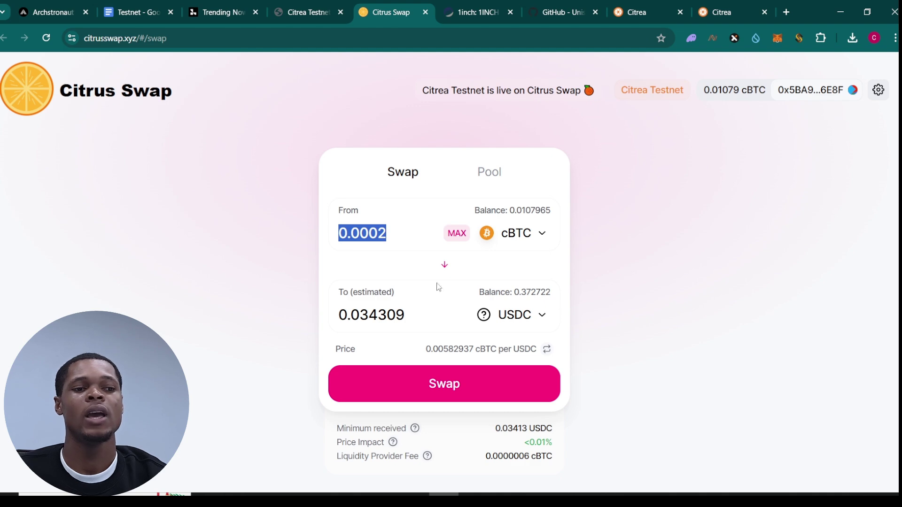
- Submit the cBTC to USDC swap with approval in MetaMask, and check it in the account's recent transactions
left_click(444, 382)
left_click(447, 368)
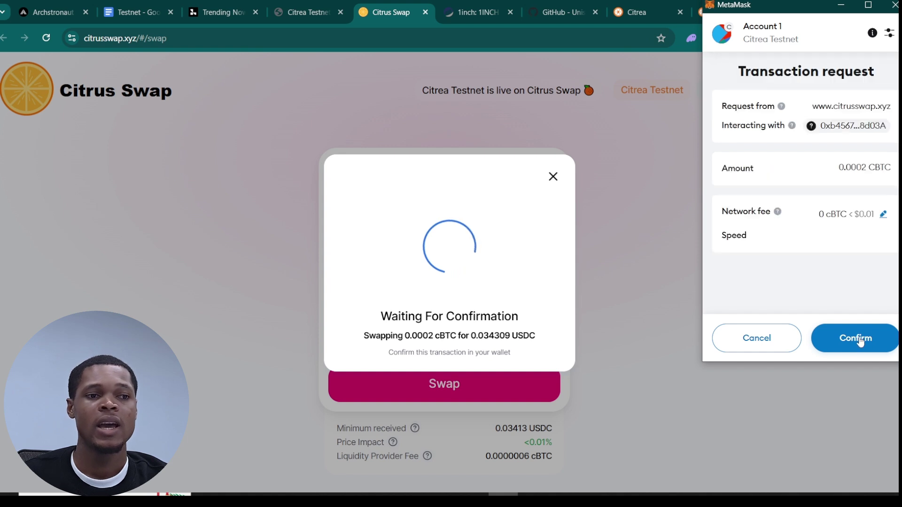
left_click(860, 342)
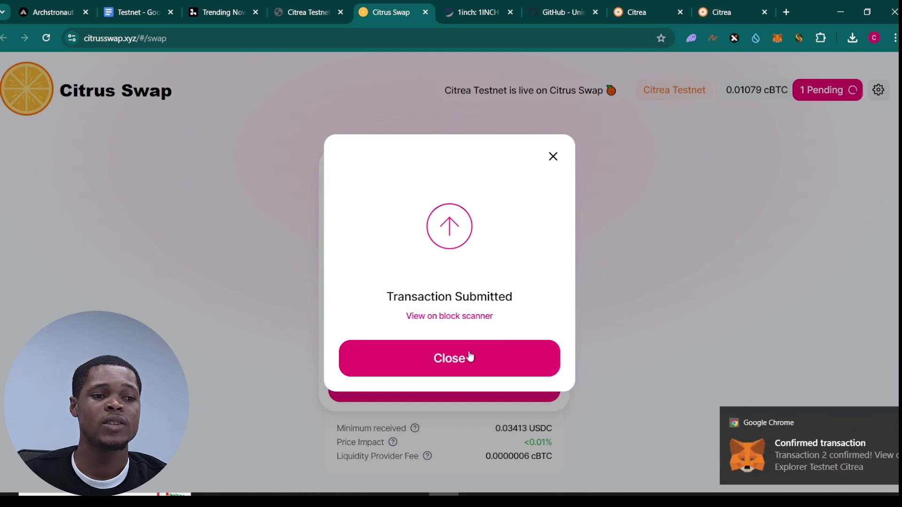
left_click(446, 369)
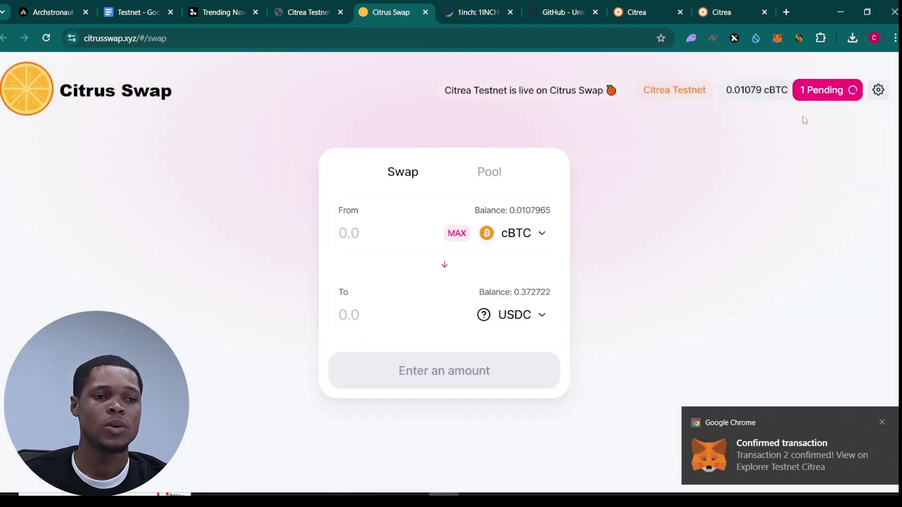
left_click(814, 91)
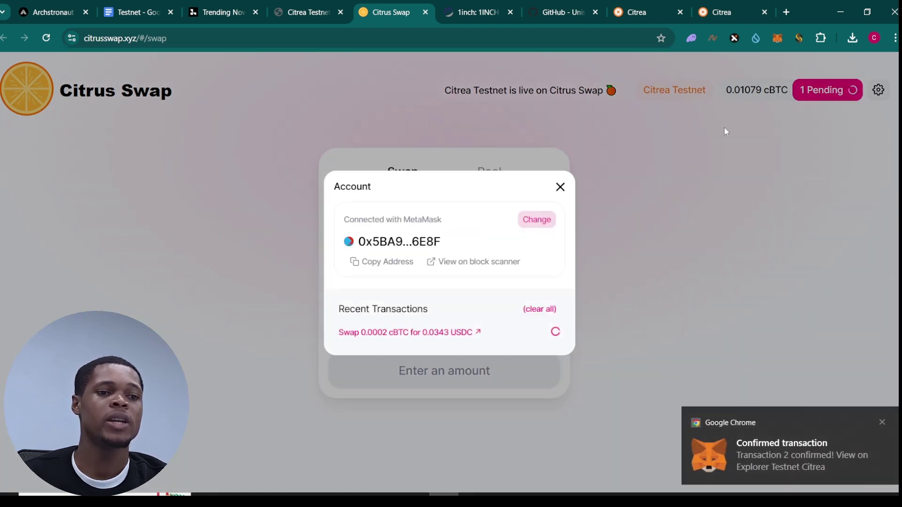
left_click(560, 187)
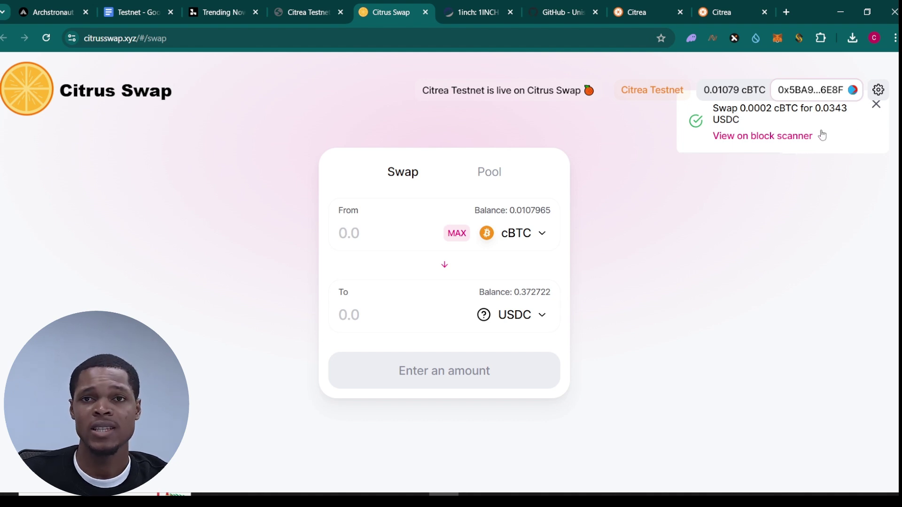
left_click(388, 239)
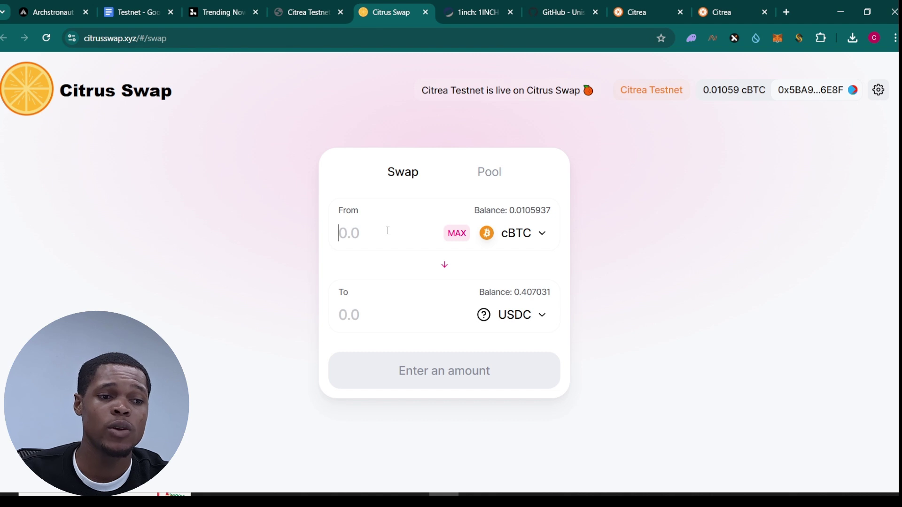
type("0.0002")
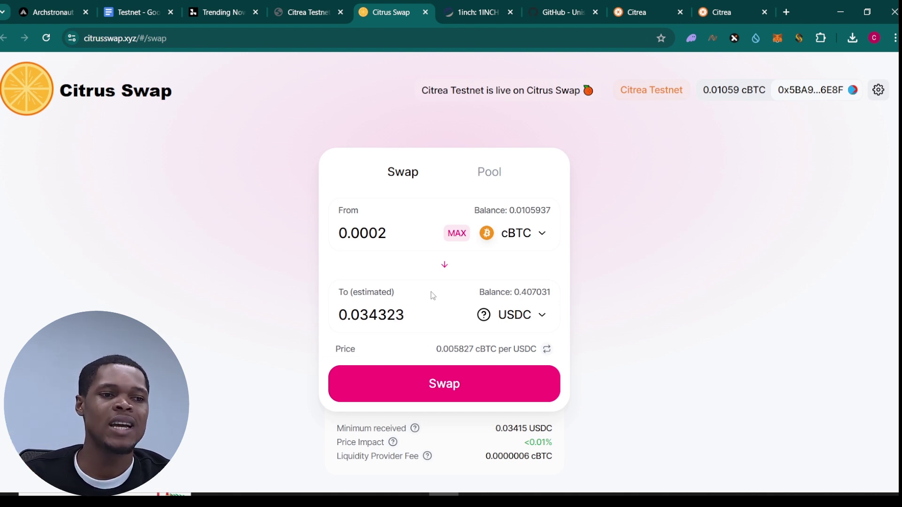
double_click(386, 232)
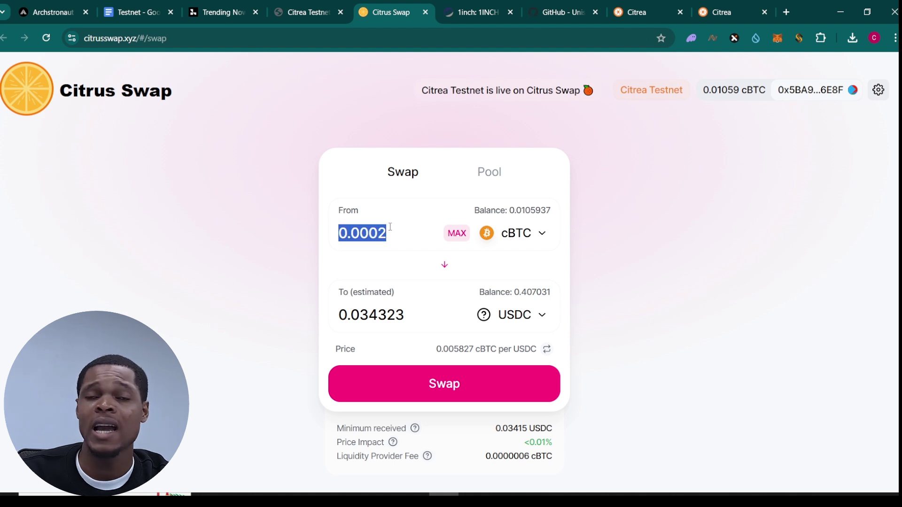
key("BackSpace")
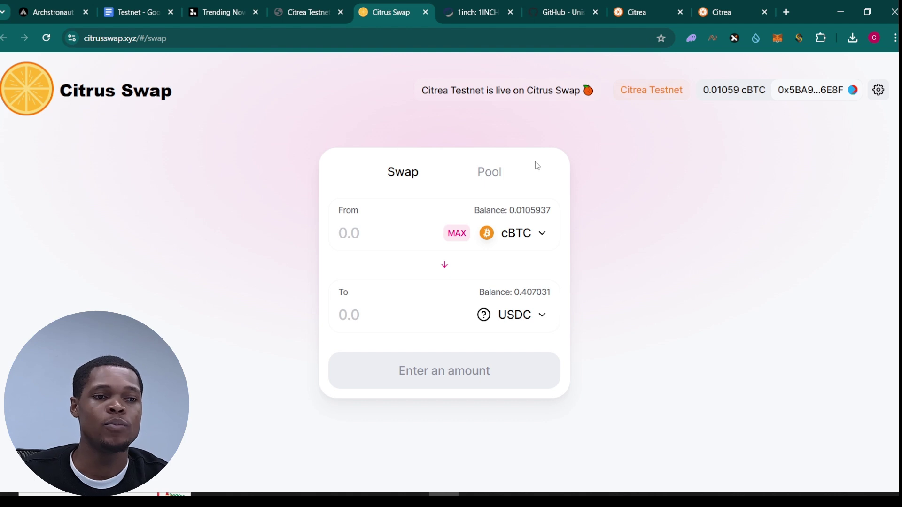
- Start adding pool liquidity for the cBTC and USDC pair, with a cBTC amount of 0.0002
left_click(497, 175)
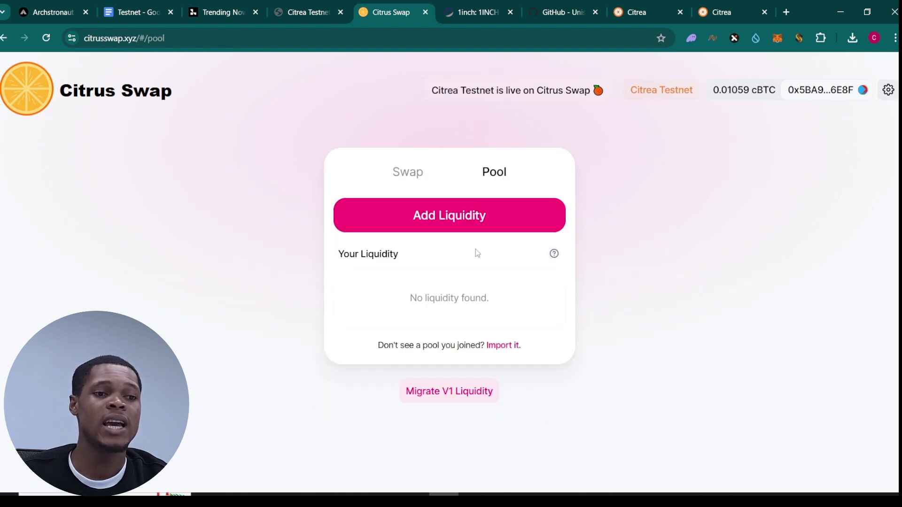
left_click(457, 221)
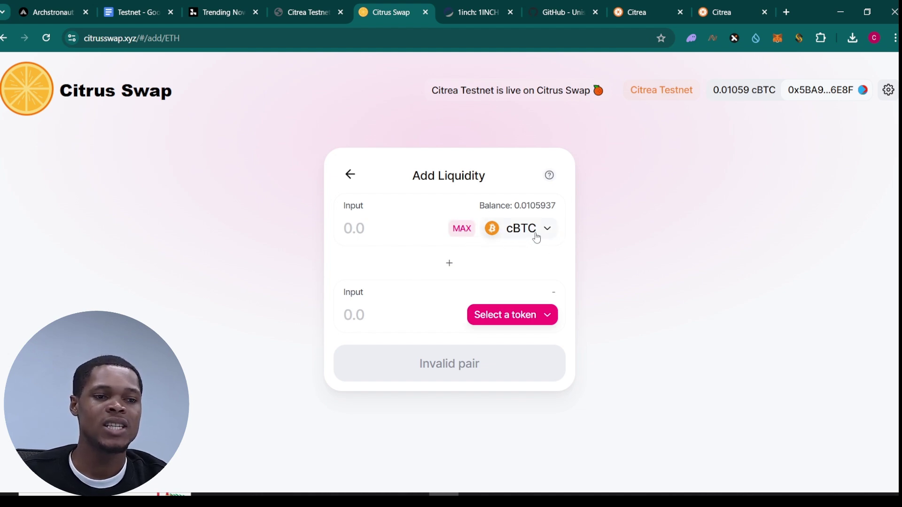
left_click(533, 316)
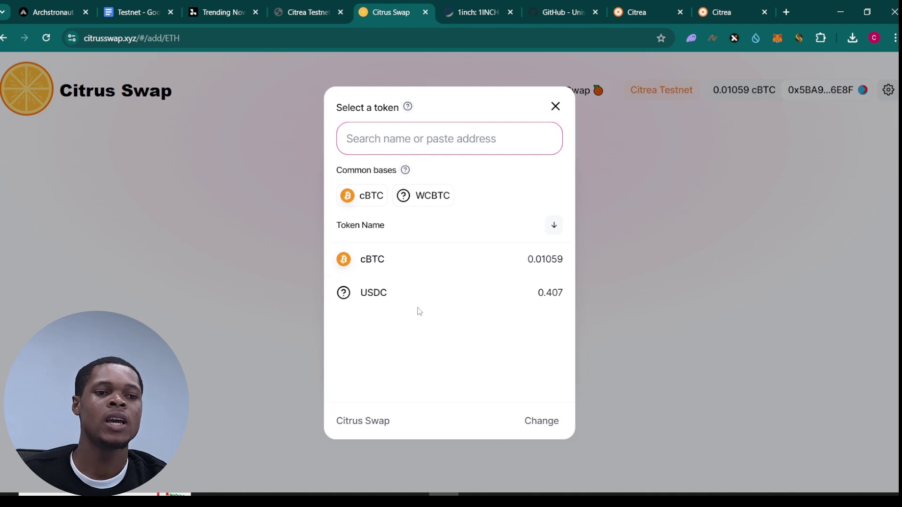
left_click(386, 294)
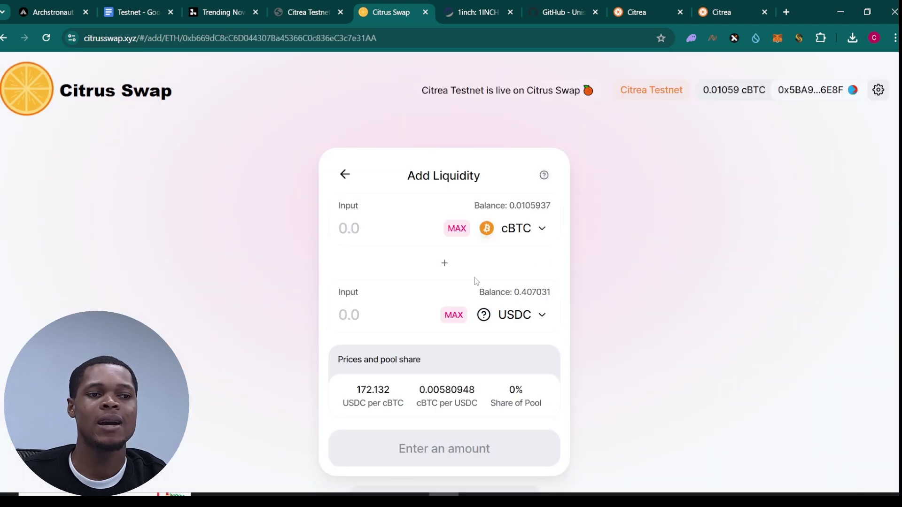
type("0.0002")
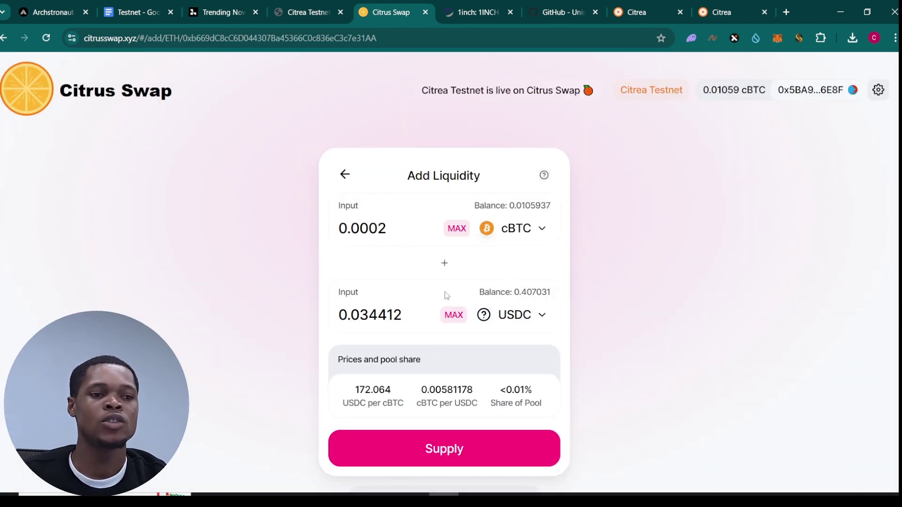
- Supply the cBTC/USDC liquidity, approve the transaction in MetaMask, and dismiss the submission notice
scroll(453, 379, "down", 2)
scroll(454, 379, "down", 1)
left_click(427, 308)
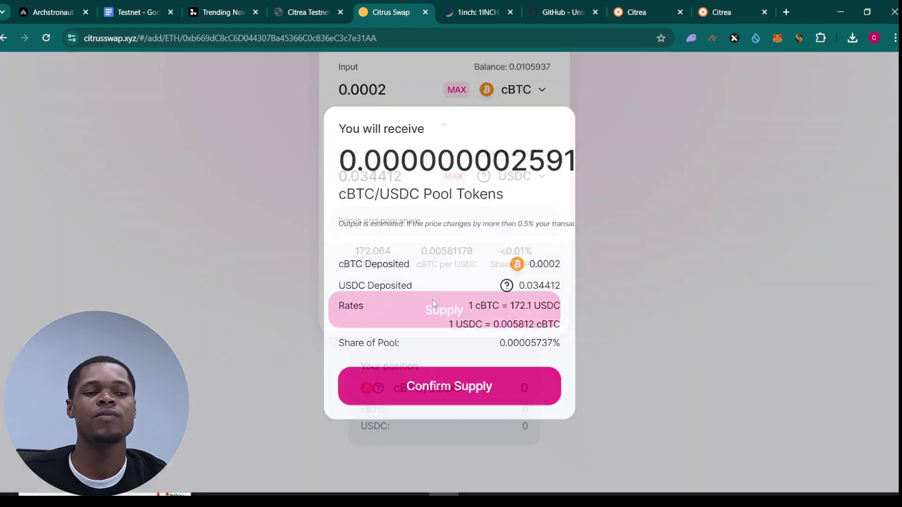
left_click(465, 388)
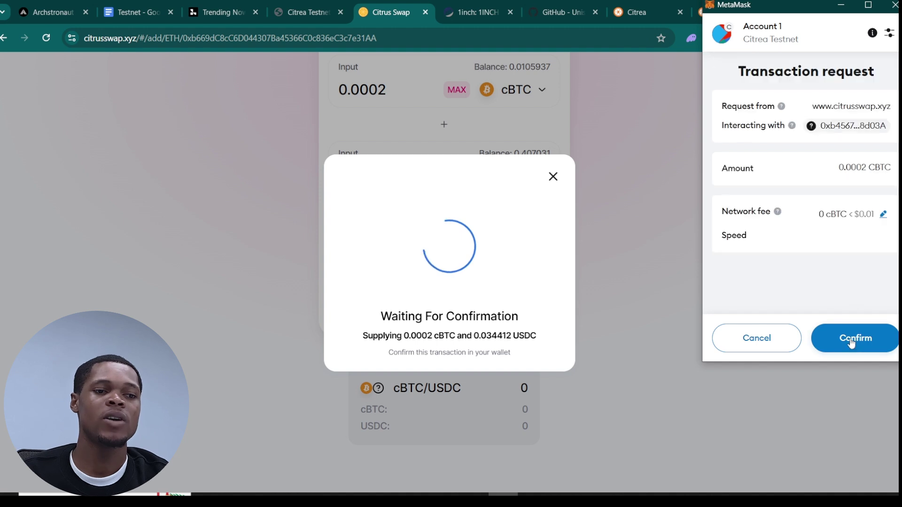
left_click(852, 339)
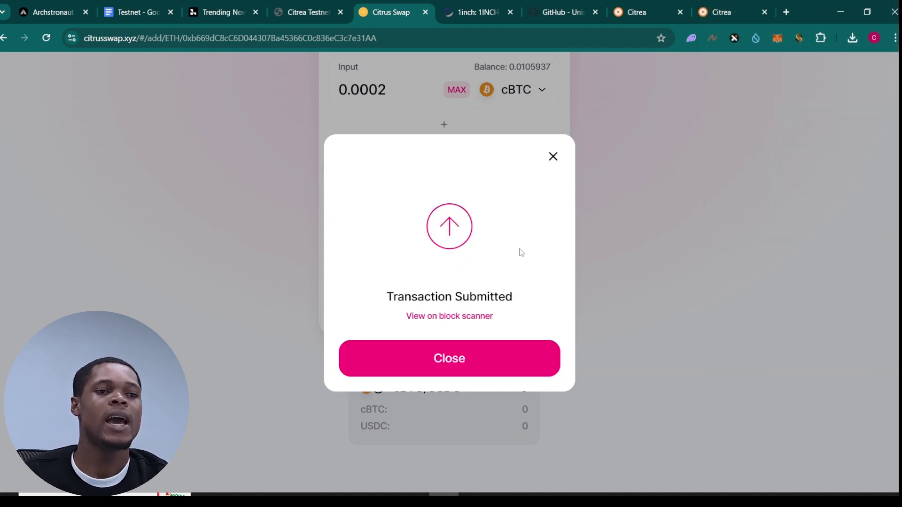
left_click(435, 368)
scroll(529, 191, "up", 3)
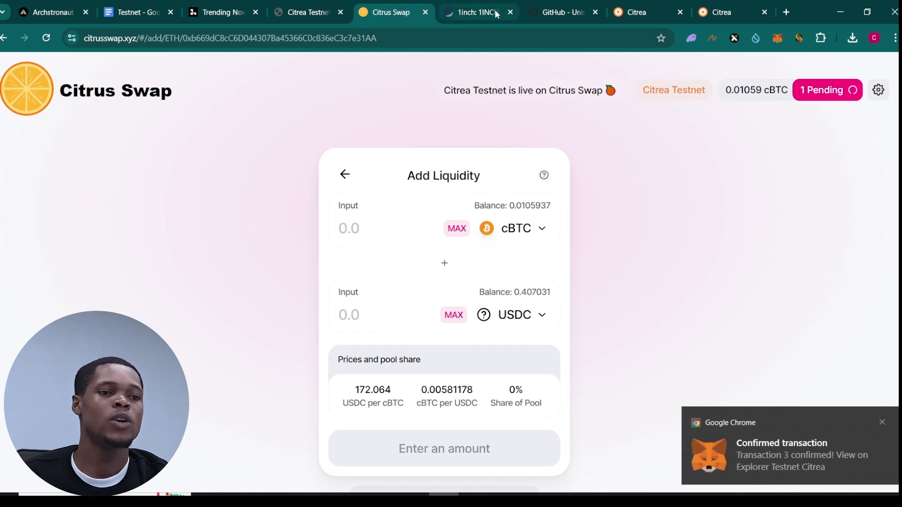
- Switch to the Citrea Testnet token deployment page and connect the MetaMask wallet to it
left_click(323, 5)
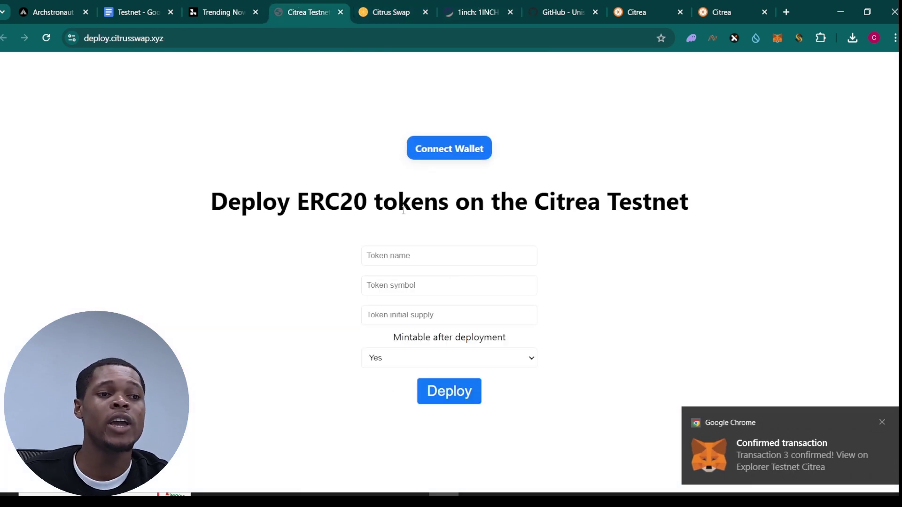
left_click(450, 149)
left_click(297, 188)
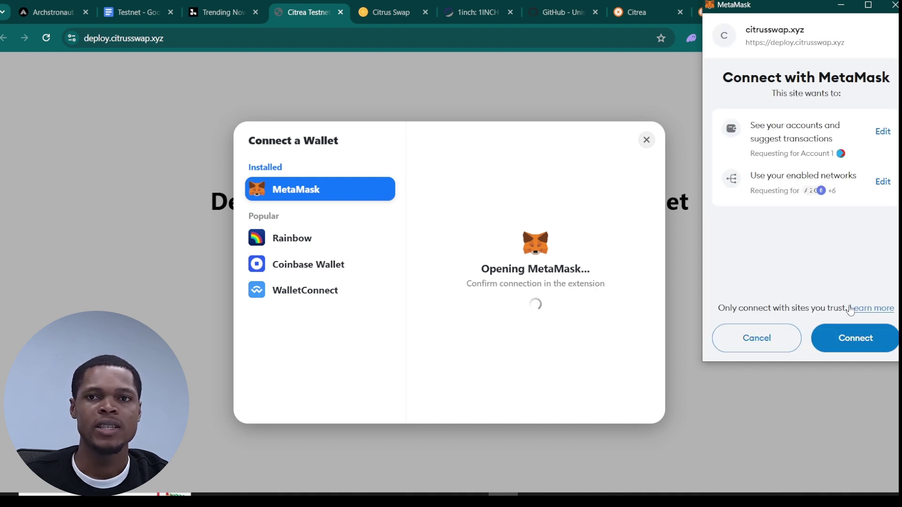
left_click(853, 338)
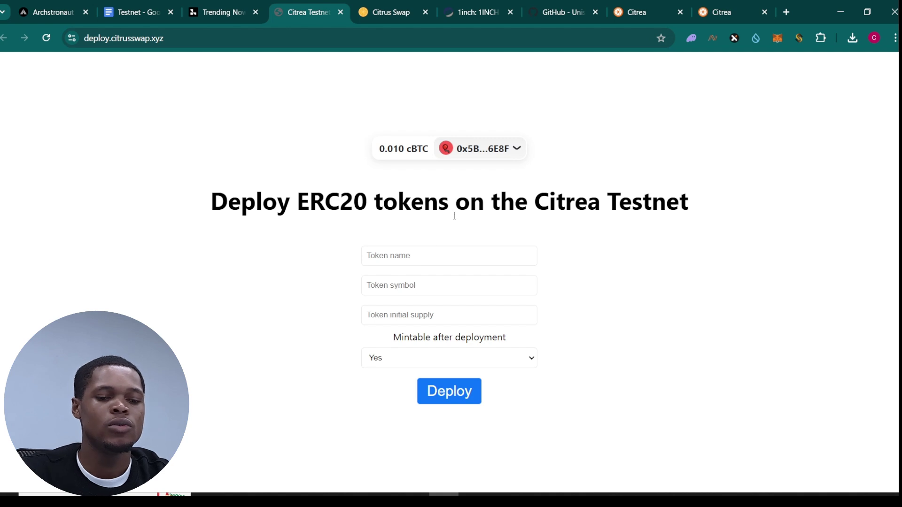
- Name the new ERC20 token "Your Papa" and give it the symbol YP
left_click(429, 257)
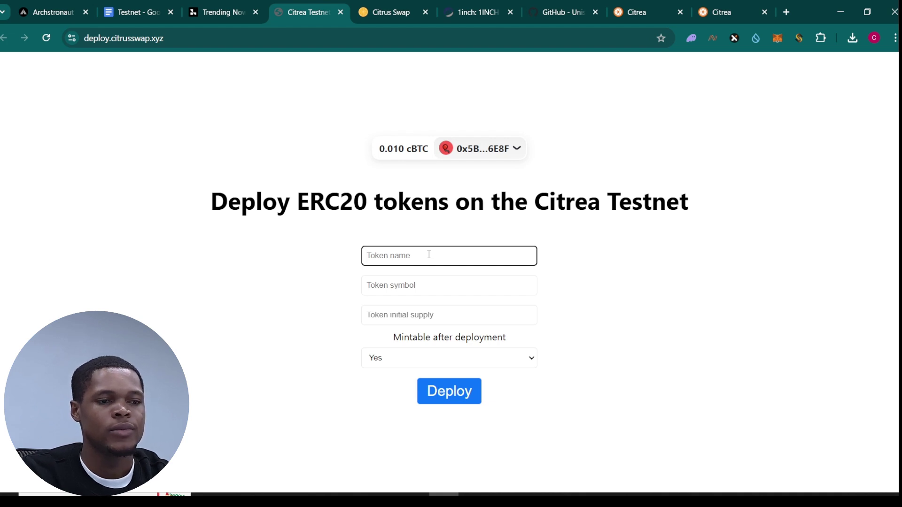
type("Your ")
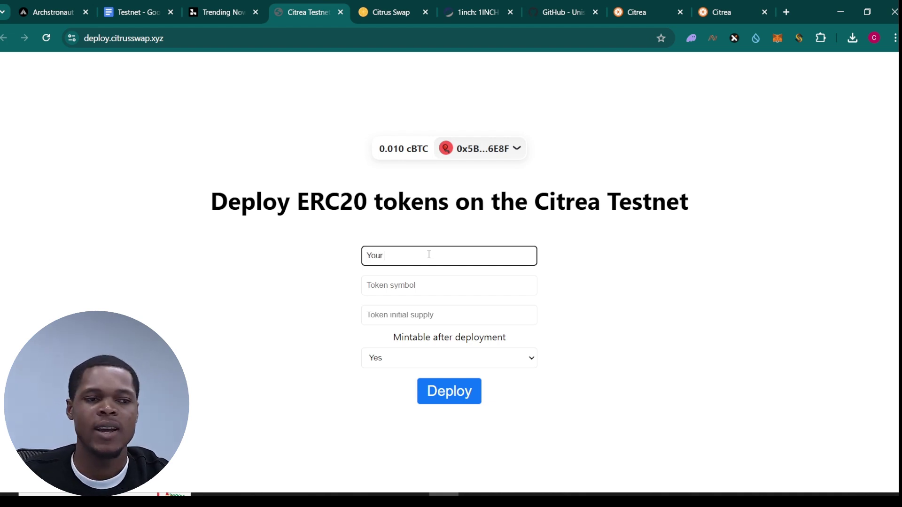
type("Papa")
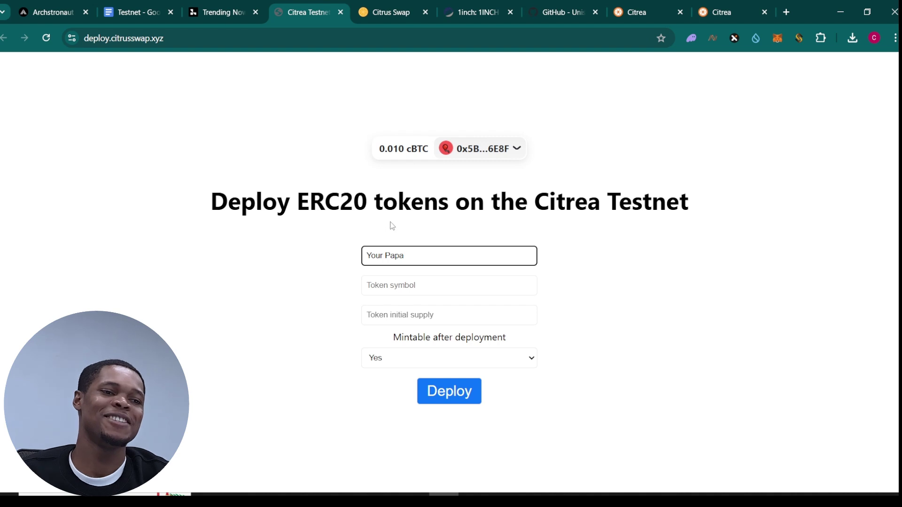
double_click(422, 257)
left_click(451, 286)
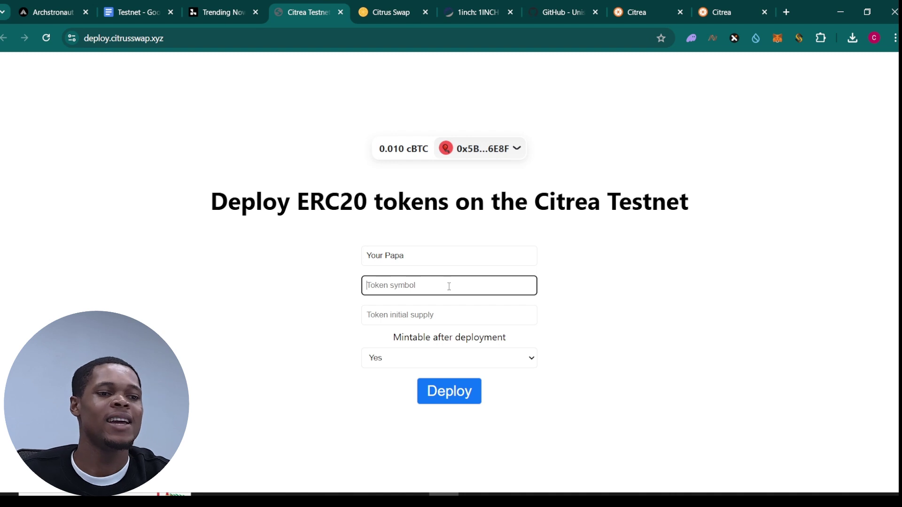
type("YP")
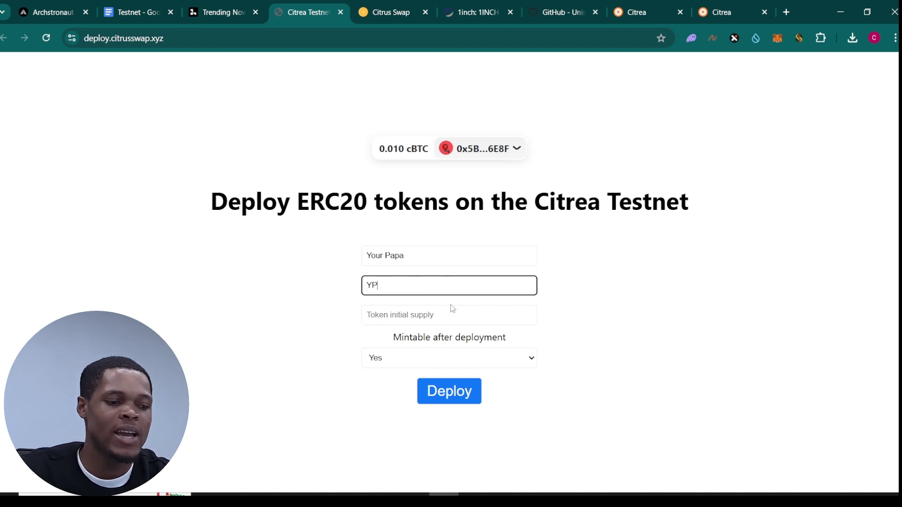
- Set the token's initial supply to 200000 and keep Yes for mintable after deployment
left_click(434, 315)
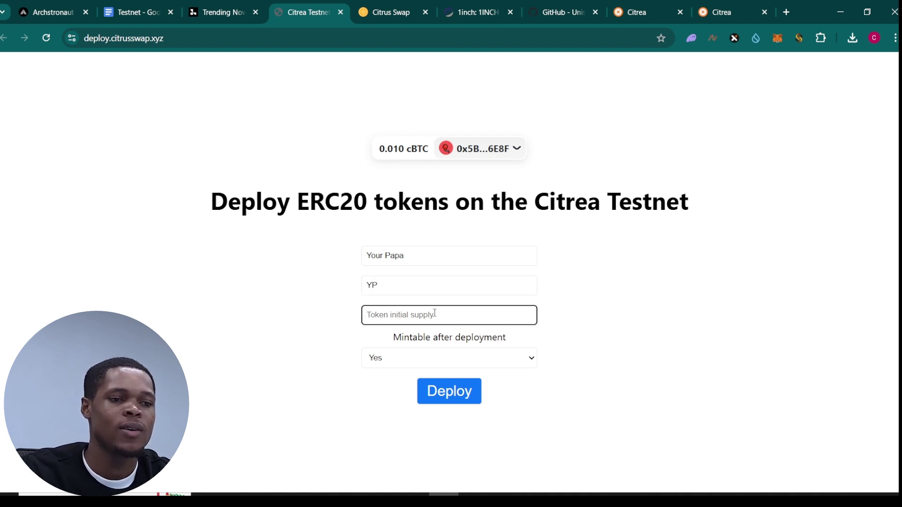
type("20000")
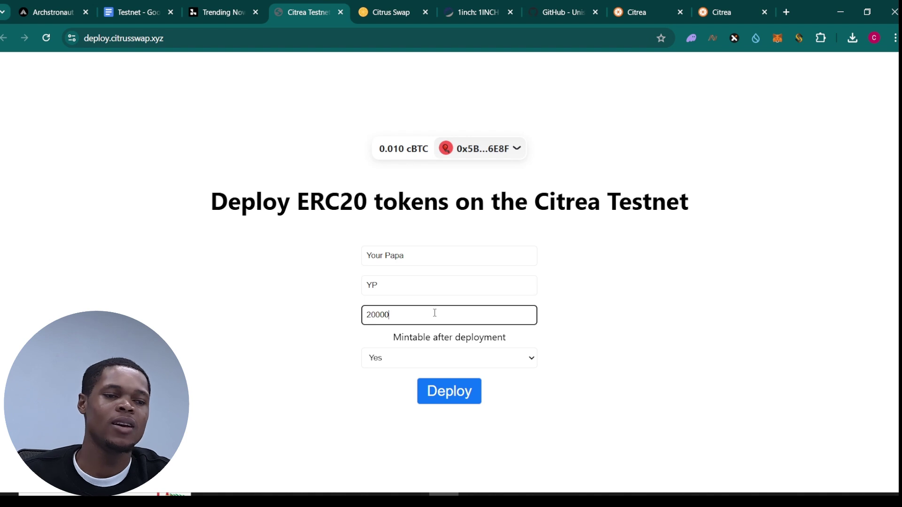
type("0")
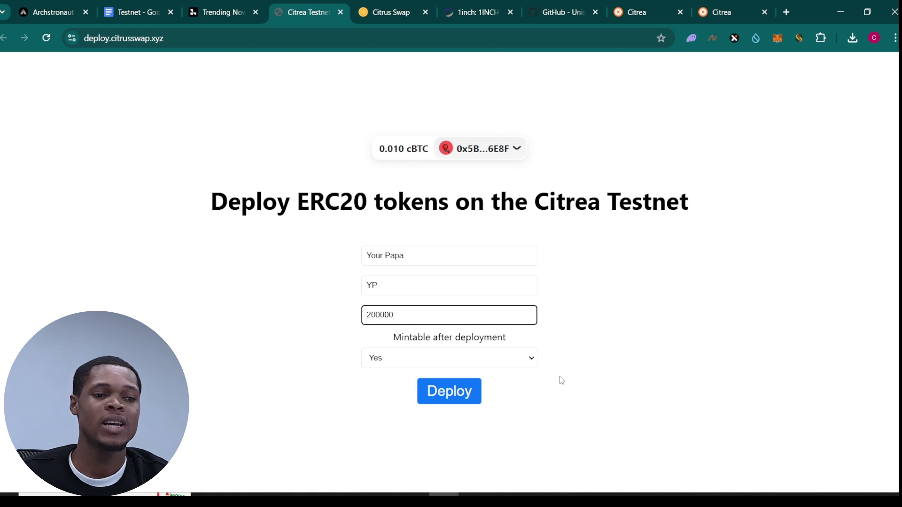
left_click(506, 359)
left_click(580, 353)
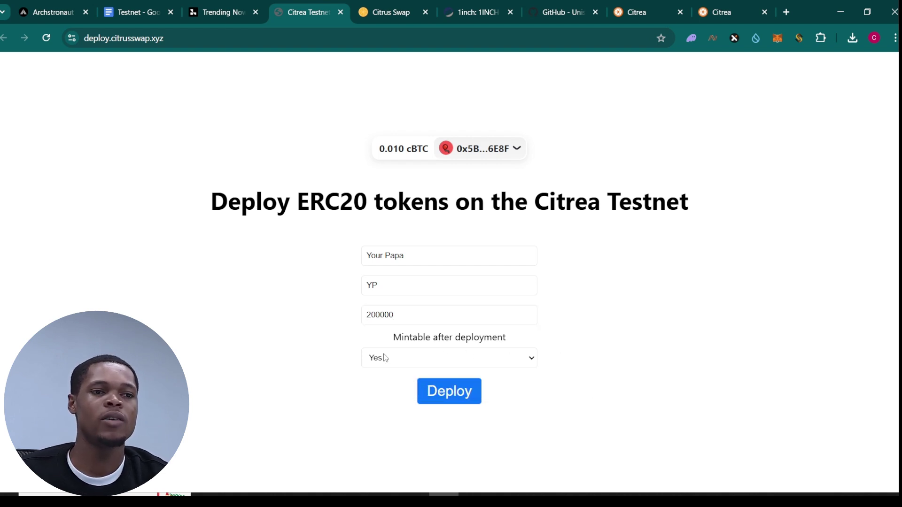
- Deploy the Your Papa token and confirm the contract deployment in MetaMask
left_click(460, 398)
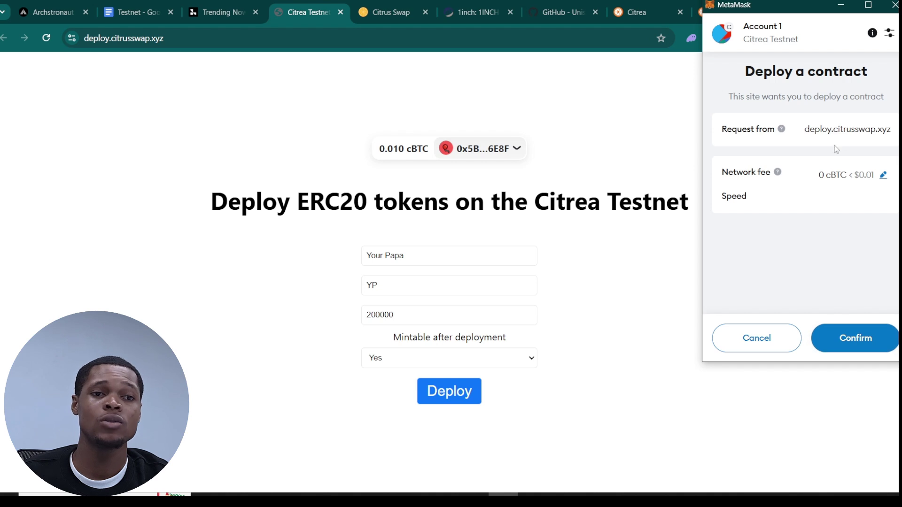
left_click(848, 340)
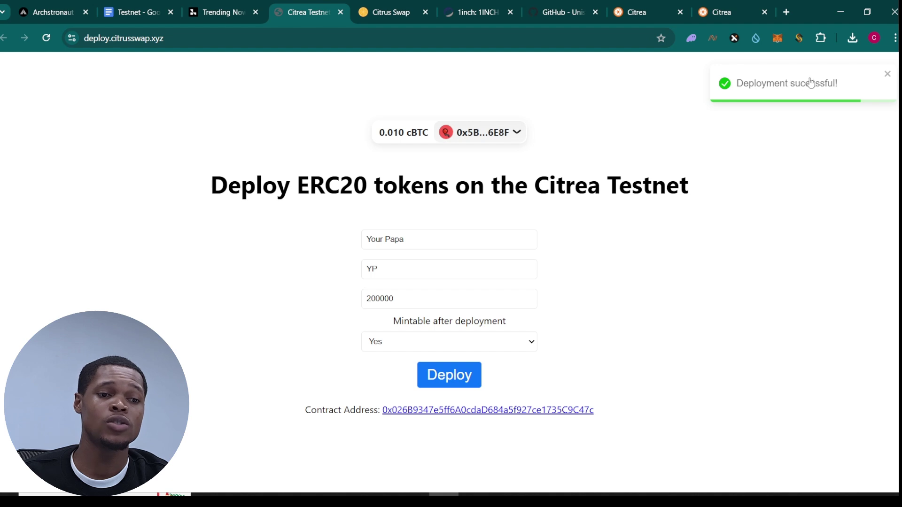
left_click_drag(594, 410, 434, 412)
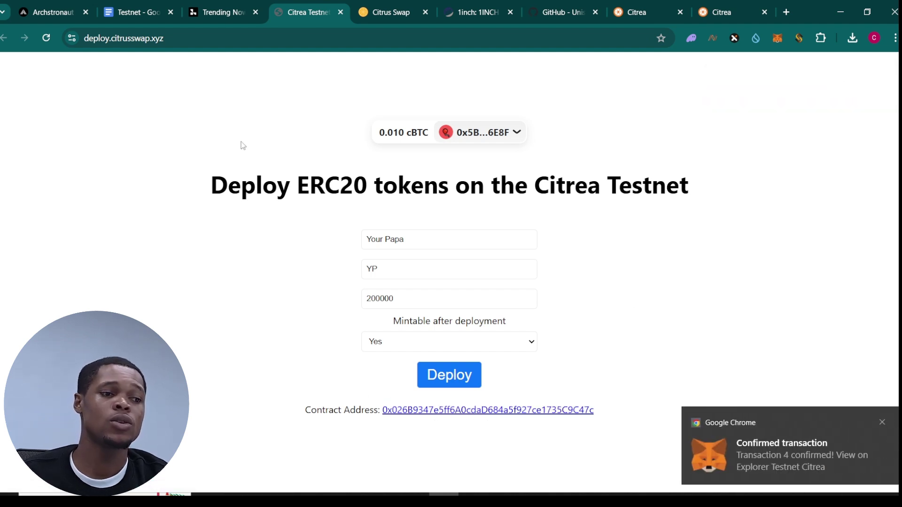
- Switch to the Layer3 "Trending Now: Citrea" quest and review its steps and staking requirement
left_click(195, 7)
scroll(201, 318, "down", 3)
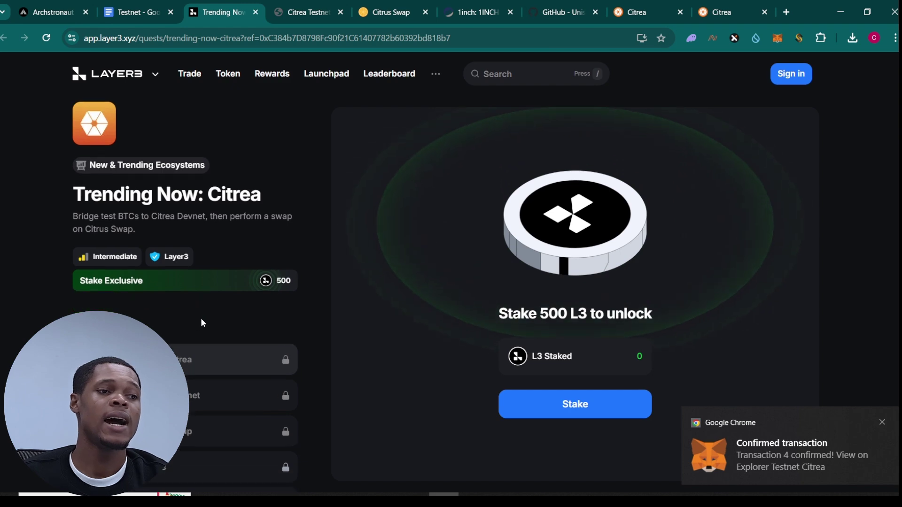
scroll(262, 262, "up", 3)
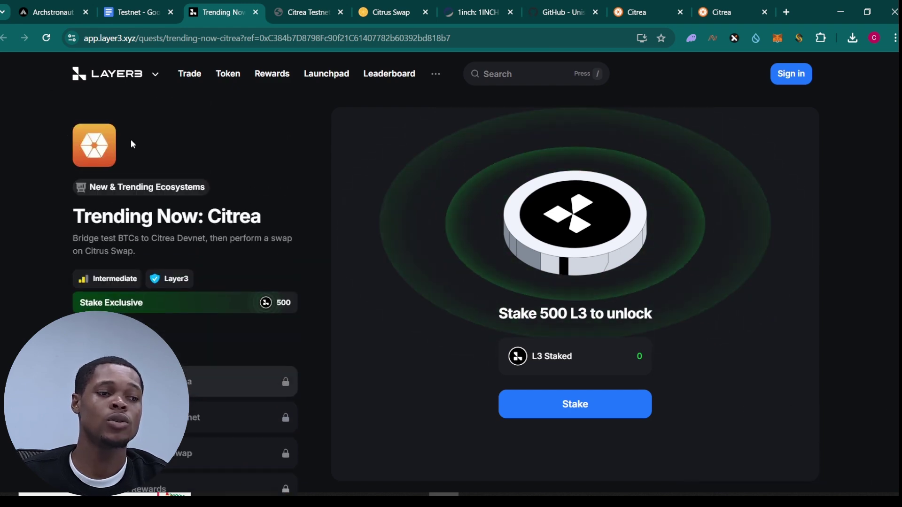
scroll(249, 254, "down", 3)
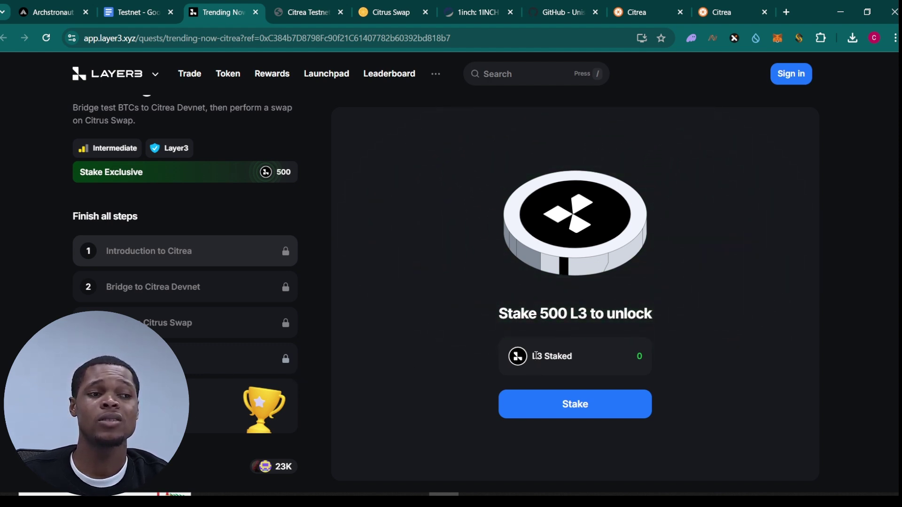
scroll(468, 265, "up", 2)
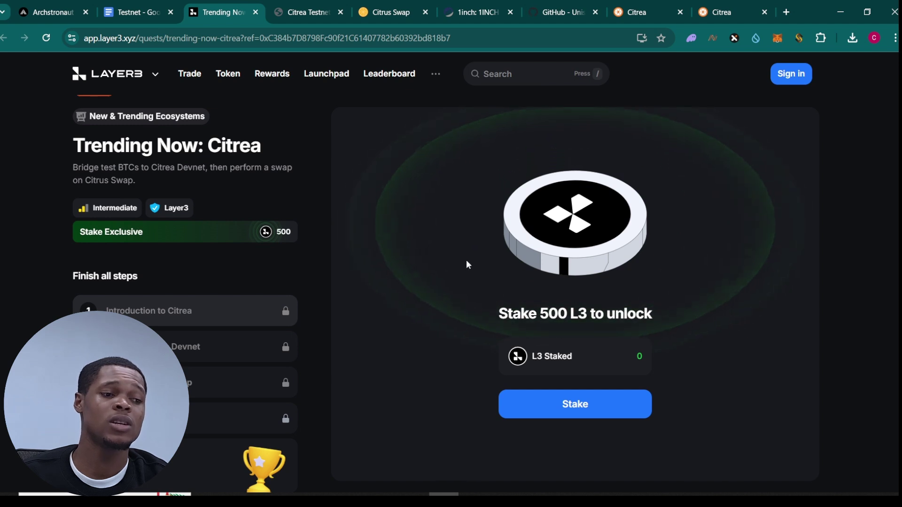
scroll(264, 359, "down", 2)
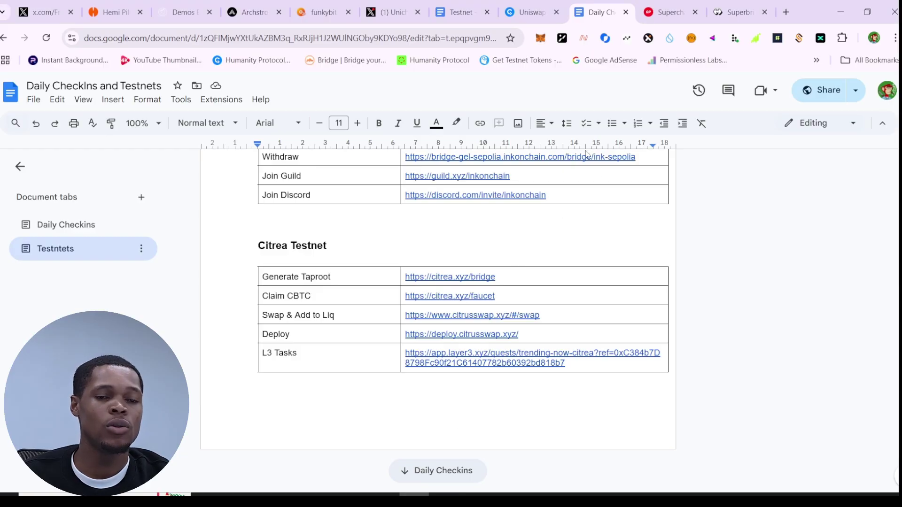
- Look through the Testntets section of the Daily CheckIns and Testnets document, from the faucet links to the individual testnet task tables
scroll(634, 262, "up", 2)
scroll(634, 262, "up", 20)
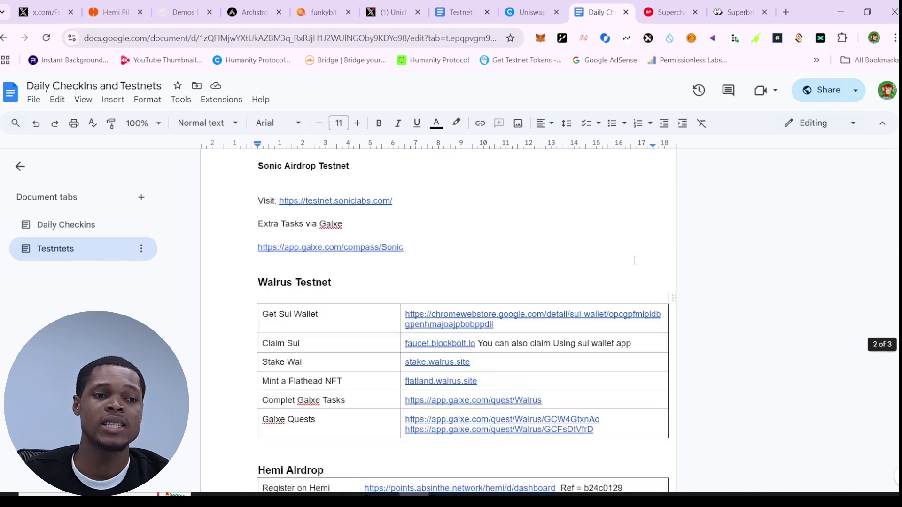
scroll(635, 261, "up", 4)
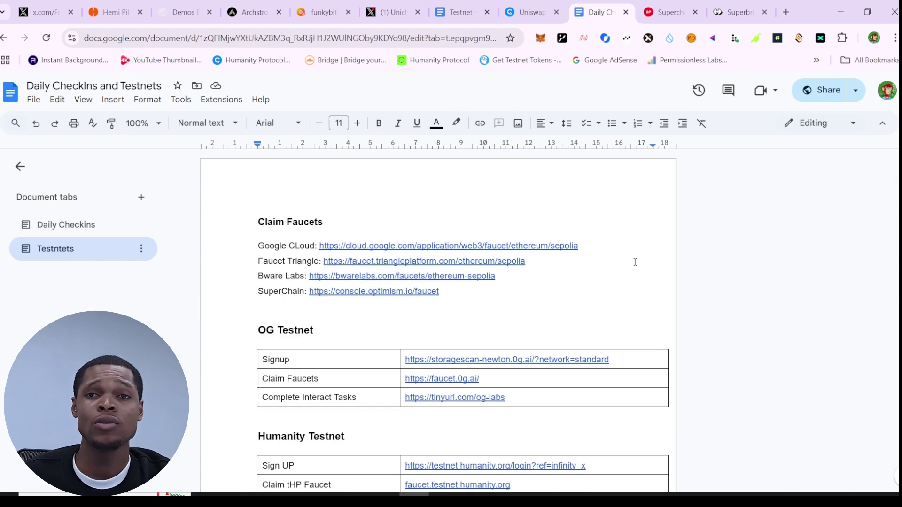
left_click(261, 217)
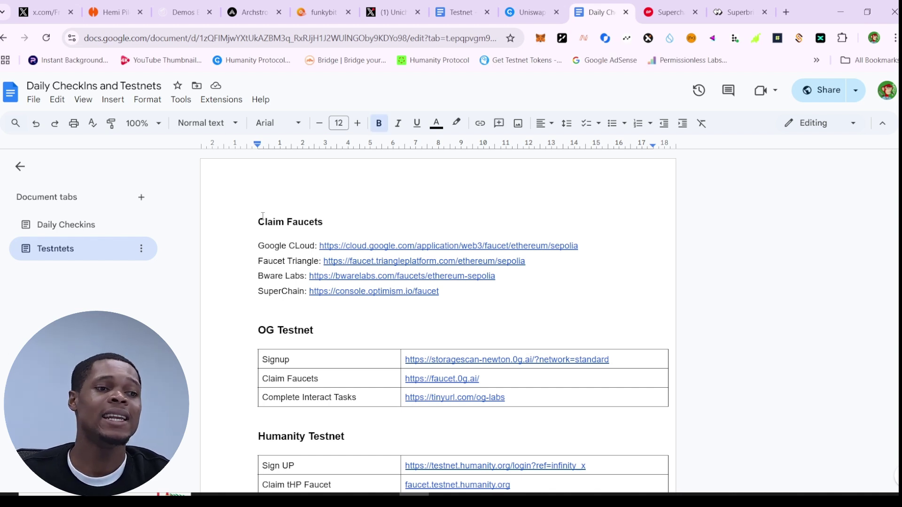
scroll(636, 246, "down", 5)
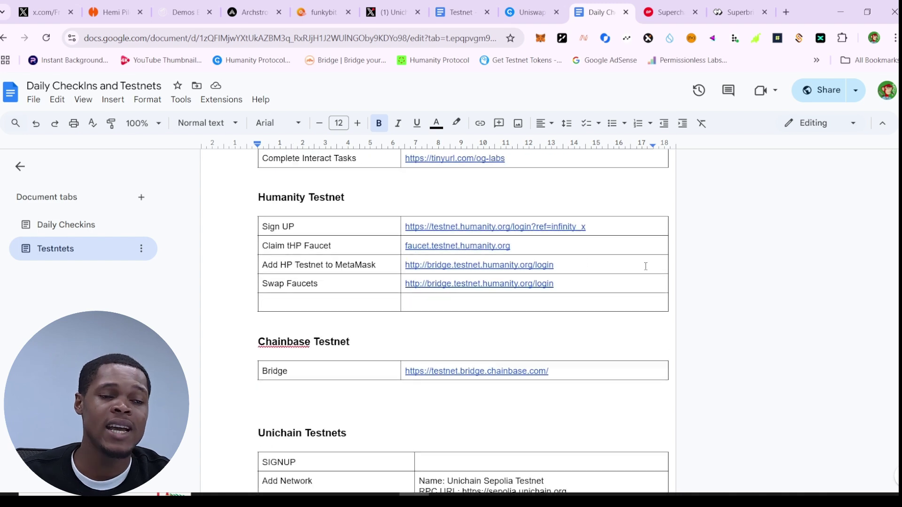
scroll(646, 266, "up", 4)
scroll(646, 266, "up", 1)
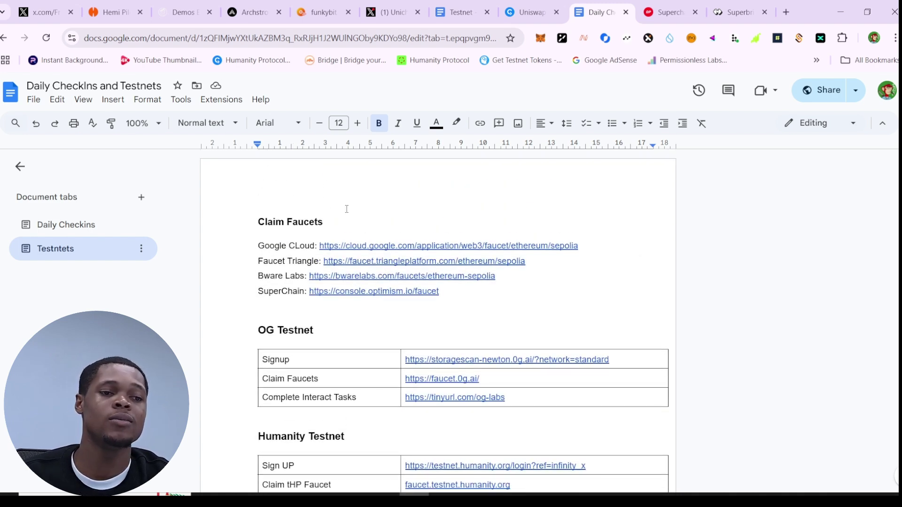
scroll(578, 273, "down", 10)
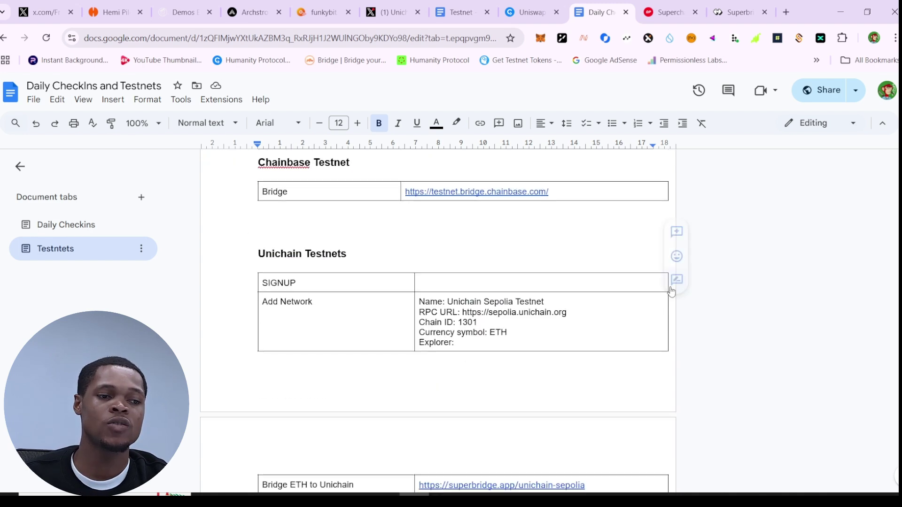
scroll(625, 344, "up", 1)
scroll(625, 344, "up", 10)
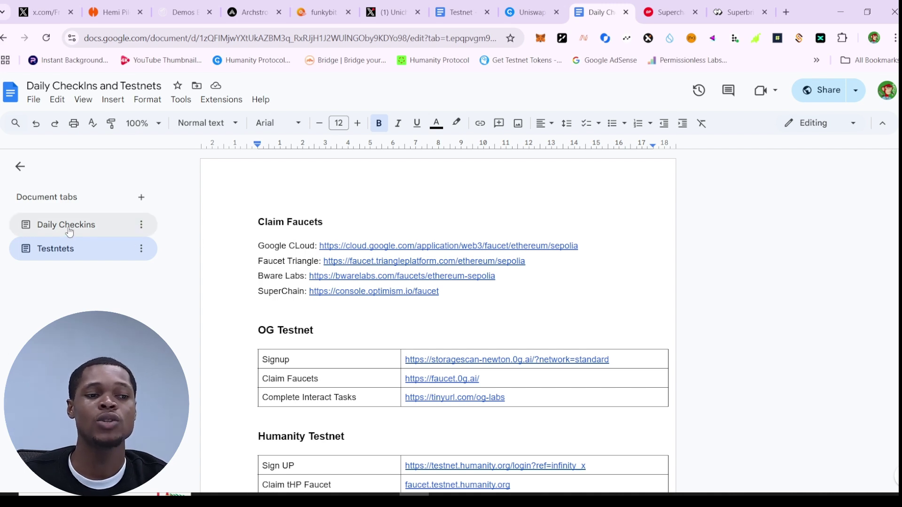
scroll(681, 237, "down", 6)
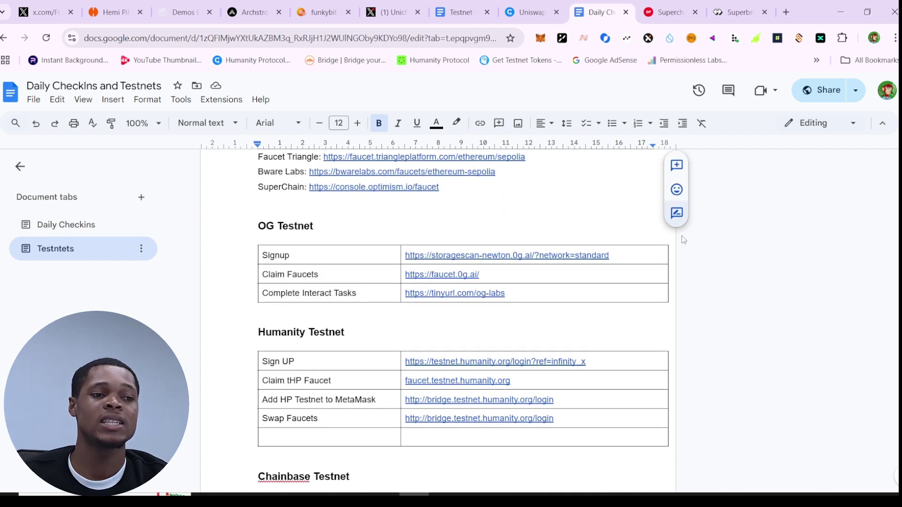
scroll(681, 249, "up", 6)
scroll(689, 261, "down", 10)
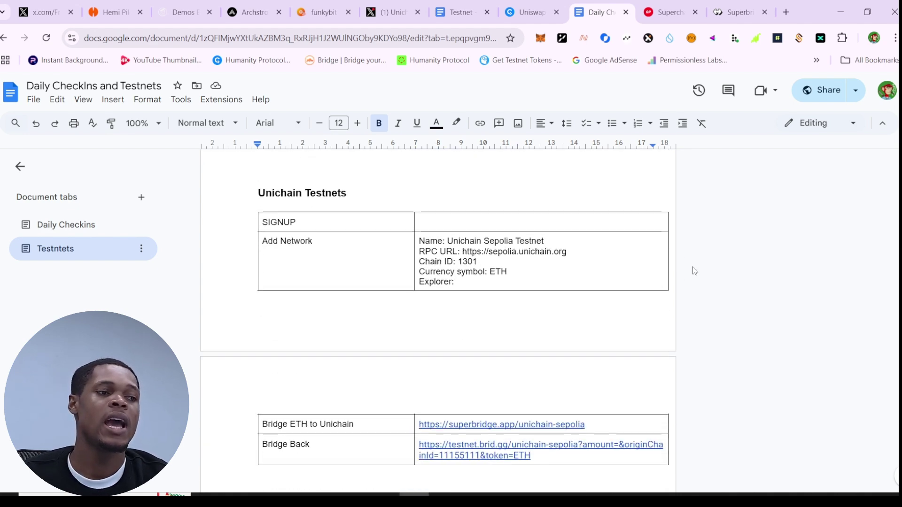
scroll(692, 267, "down", 5)
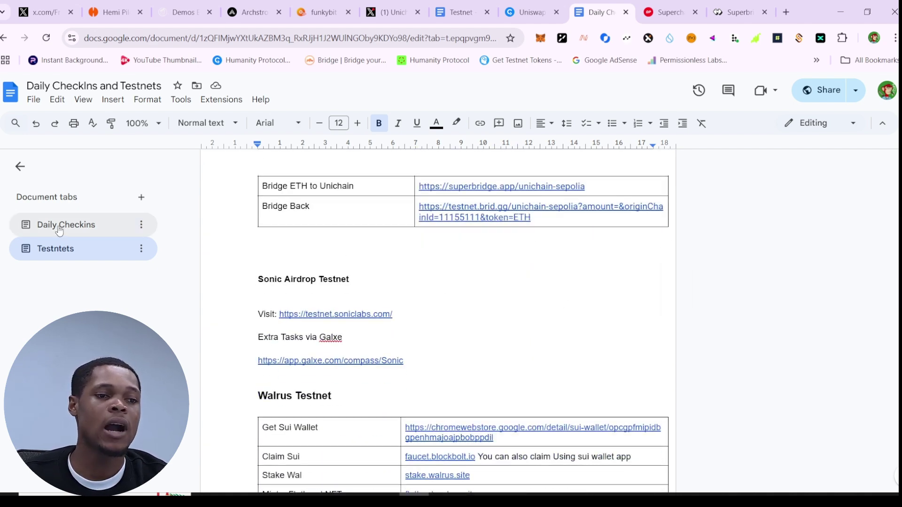
- Open the Daily Checkins section of the document and review its list of check-in and login links
left_click(75, 225)
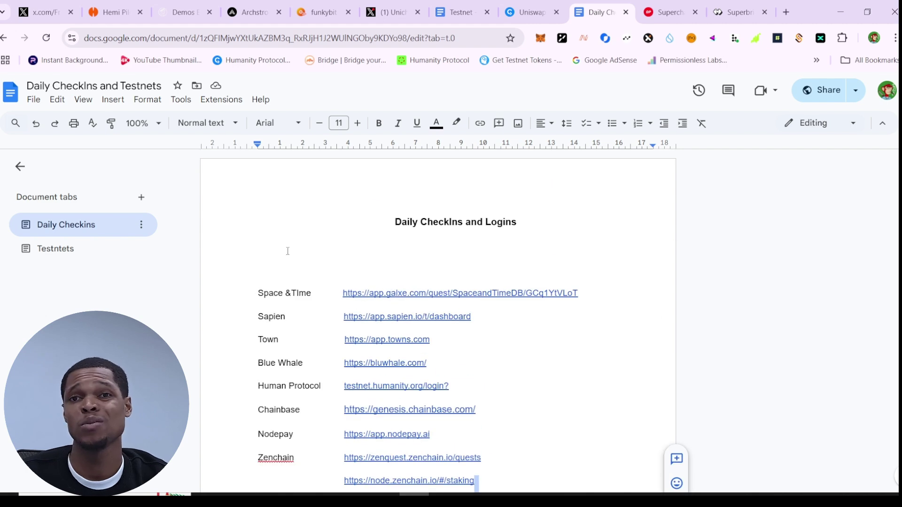
scroll(573, 357, "down", 7)
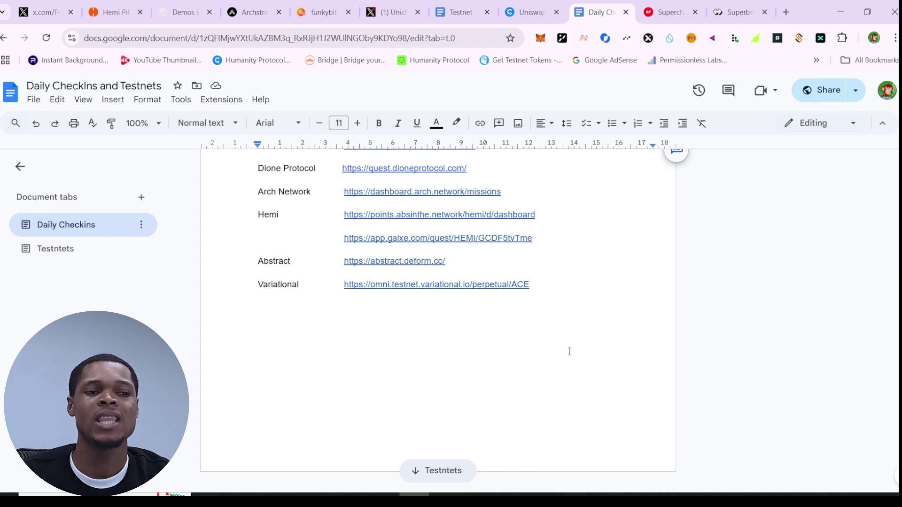
scroll(521, 285, "up", 10)
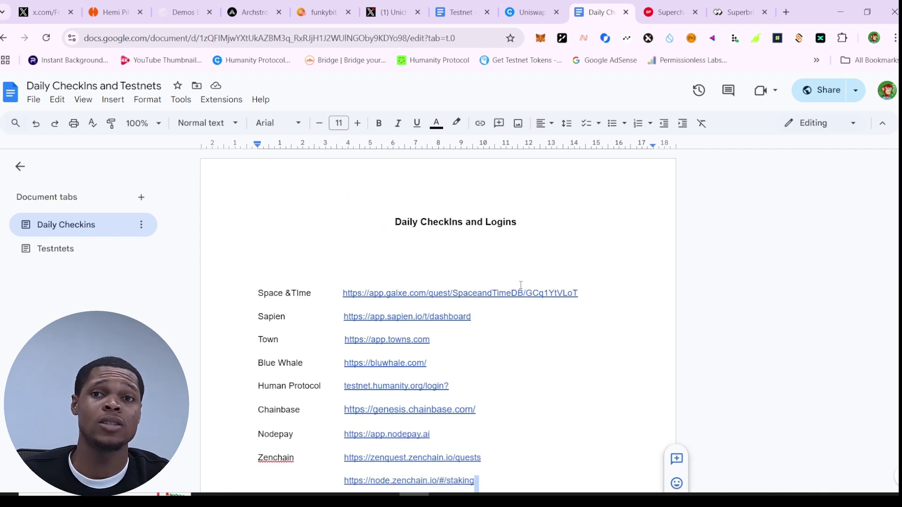